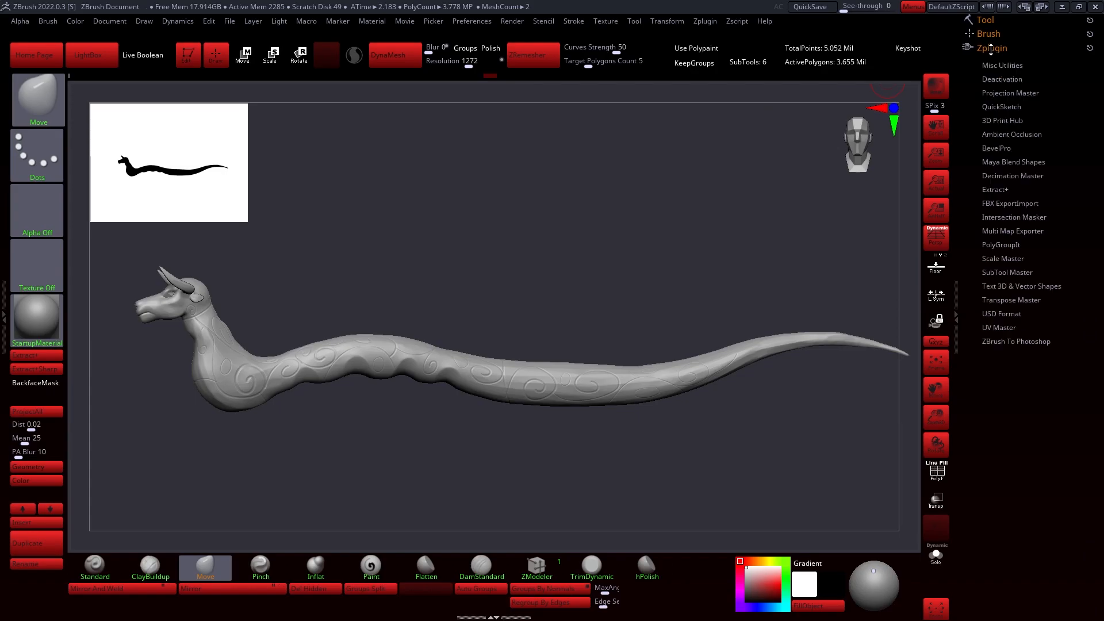
# Step: Open the Decimation Master options and duplicate the wand body subtool, making the copy active
pyautogui.click(1015, 176)
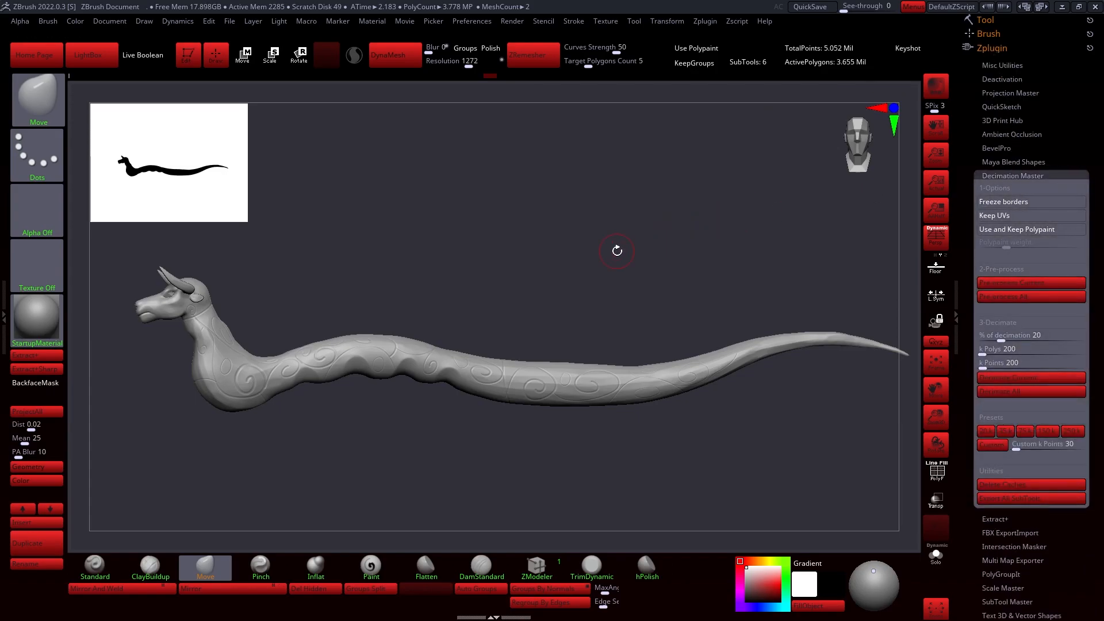
pyautogui.hotkey('ctrl', 'shift', 'd')
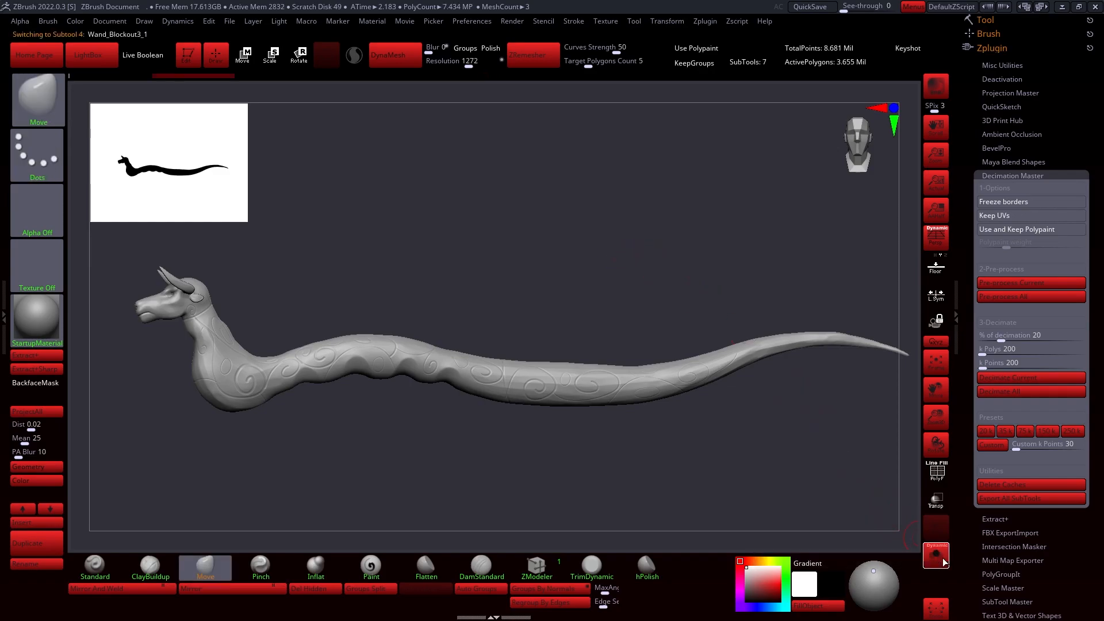
pyautogui.moveTo(665, 276); pyautogui.dragTo(653, 274)
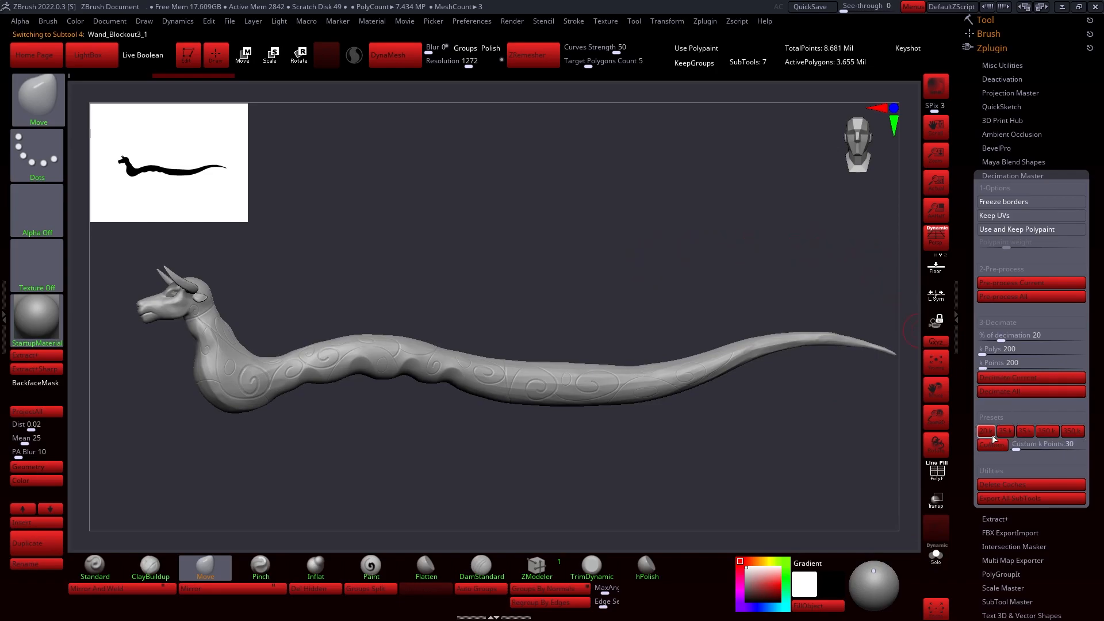
# Step: Pre-process and decimate the duplicated wand body with the 150 k points preset
pyautogui.click(1034, 445)
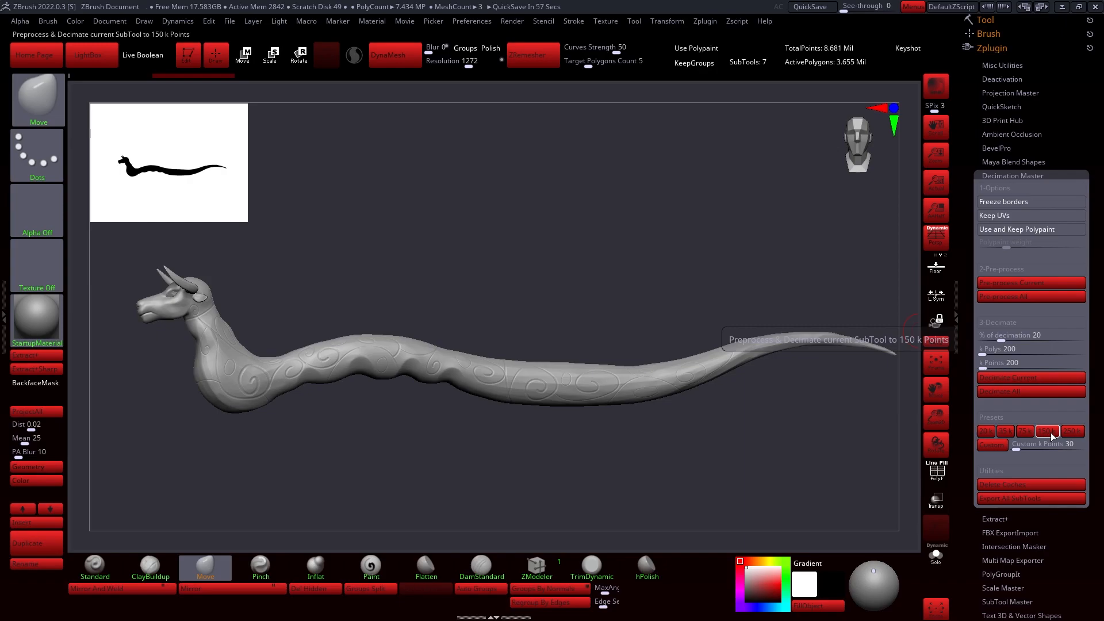
pyautogui.click(1053, 436)
pyautogui.click(538, 194)
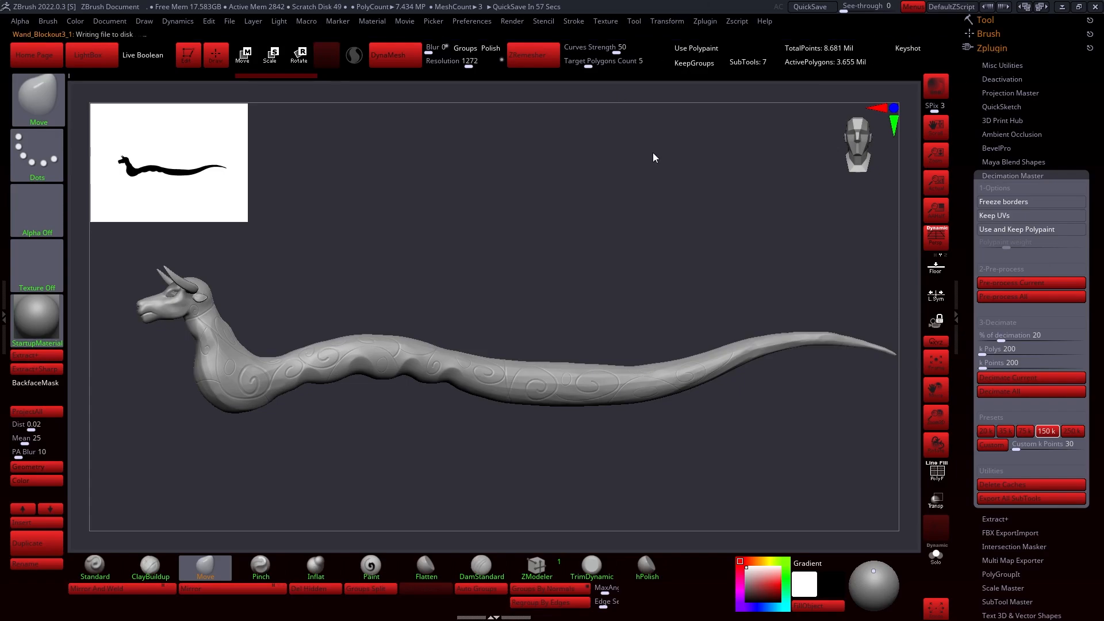
pyautogui.moveTo(550, 233)
pyautogui.mouseDown()
pyautogui.moveTo(569, 234)
pyautogui.moveTo(545, 227)
pyautogui.mouseUp()
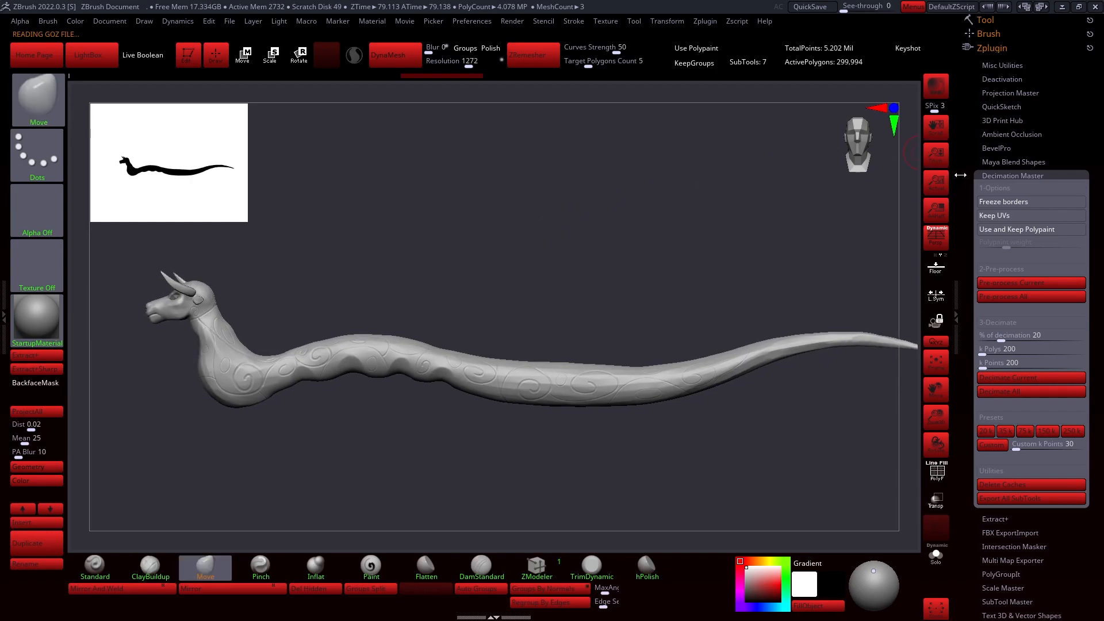
# Step: Start exporting the decimated wand body and browse to the Wand Sculpting Files folder
pyautogui.click(985, 20)
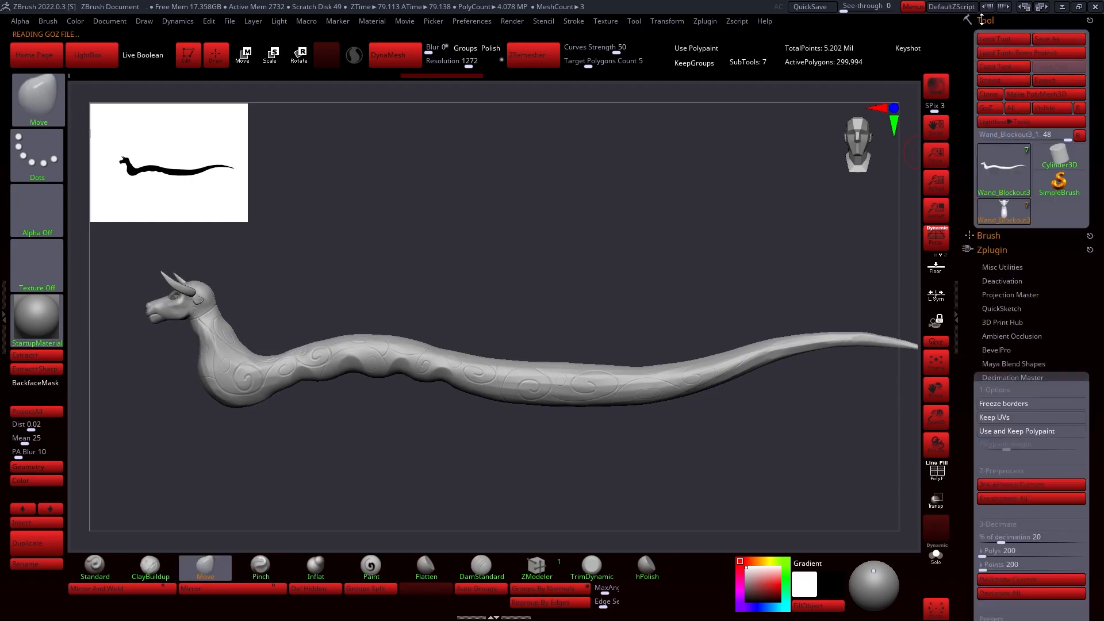
pyautogui.click(1059, 80)
pyautogui.press('super')
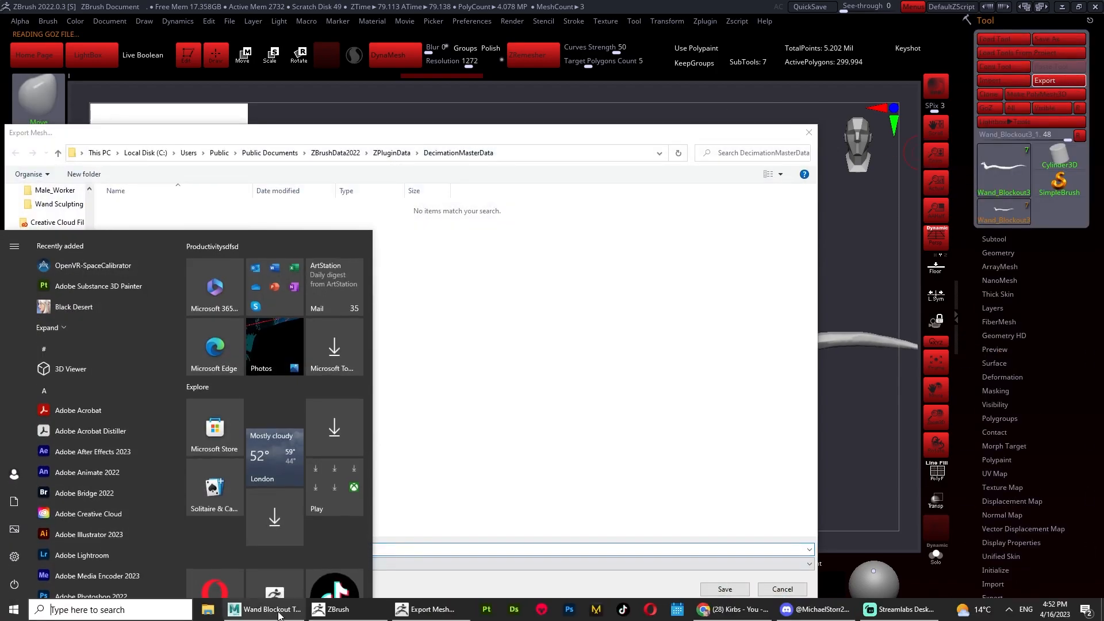
pyautogui.click(520, 370)
pyautogui.scroll(1, 67, 268)
pyautogui.scroll(1, 66, 268)
pyautogui.click(58, 245)
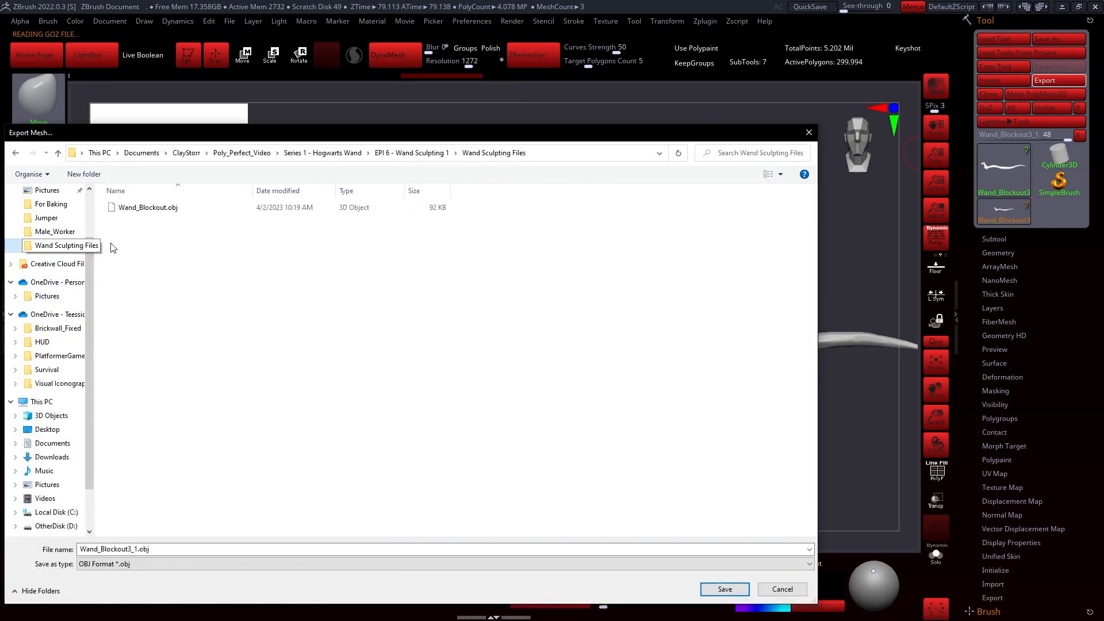
# Step: Create a folder named "Epi 8 - Retopology" inside Series 1 - Hogwarts Wand and open it
pyautogui.click(101, 179)
pyautogui.click(329, 153)
pyautogui.click(86, 176)
pyautogui.write('Epi 7')
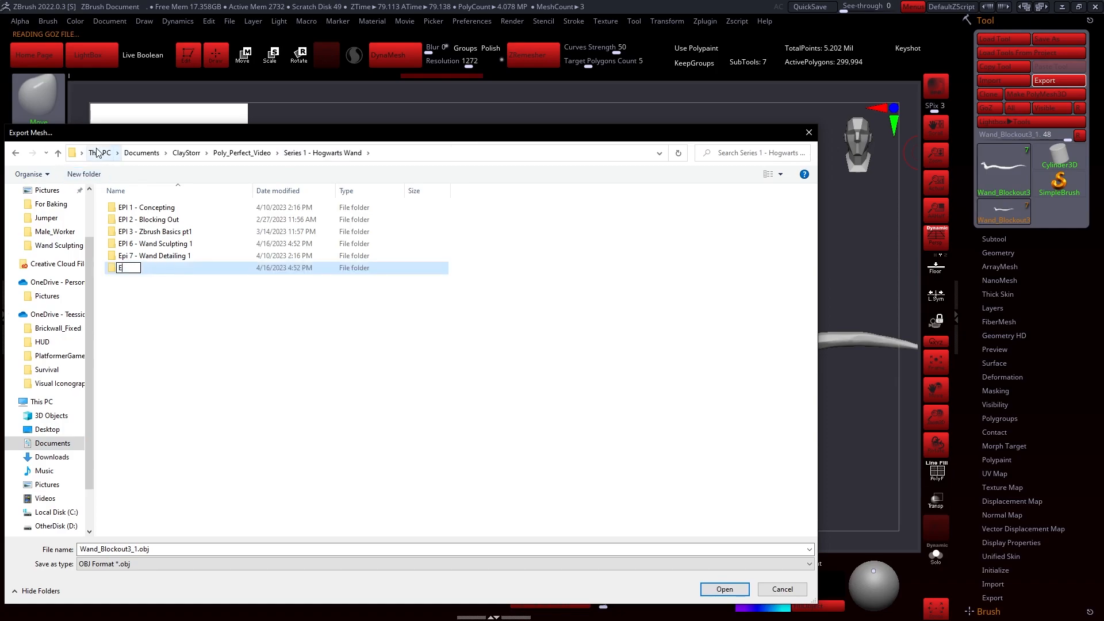
pyautogui.press('BackSpace')
pyautogui.write('8 - Retopology')
pyautogui.press('Return')
pyautogui.press('Return')
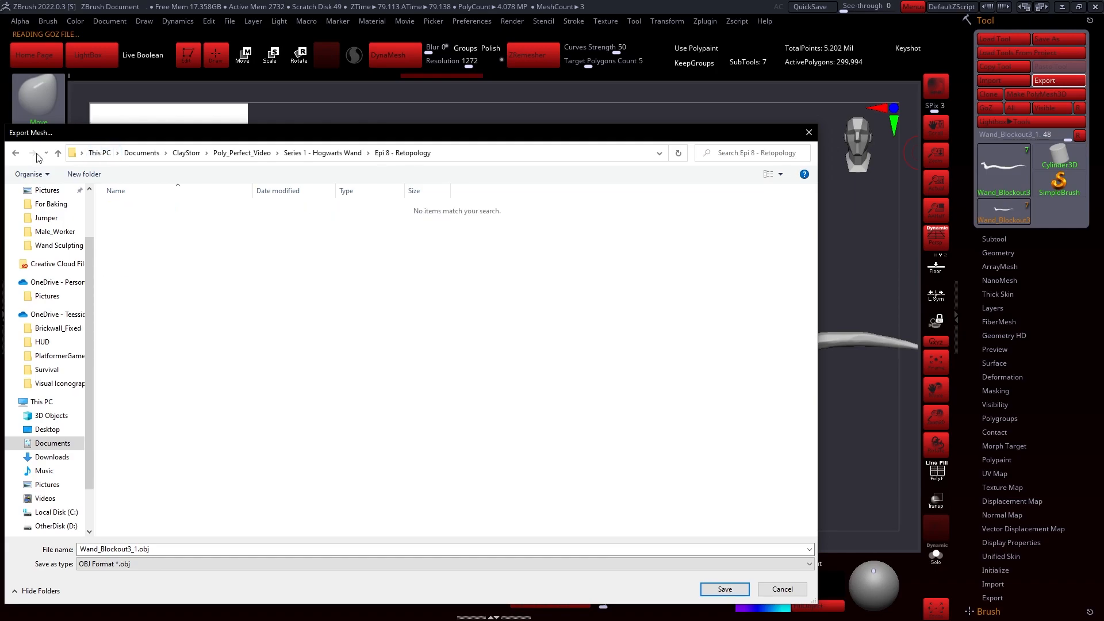
# Step: Save the exported wand body as Wand_Highpolysculpt in OBJ format
pyautogui.click(186, 550)
pyautogui.write('Wand_Highpolysculp')
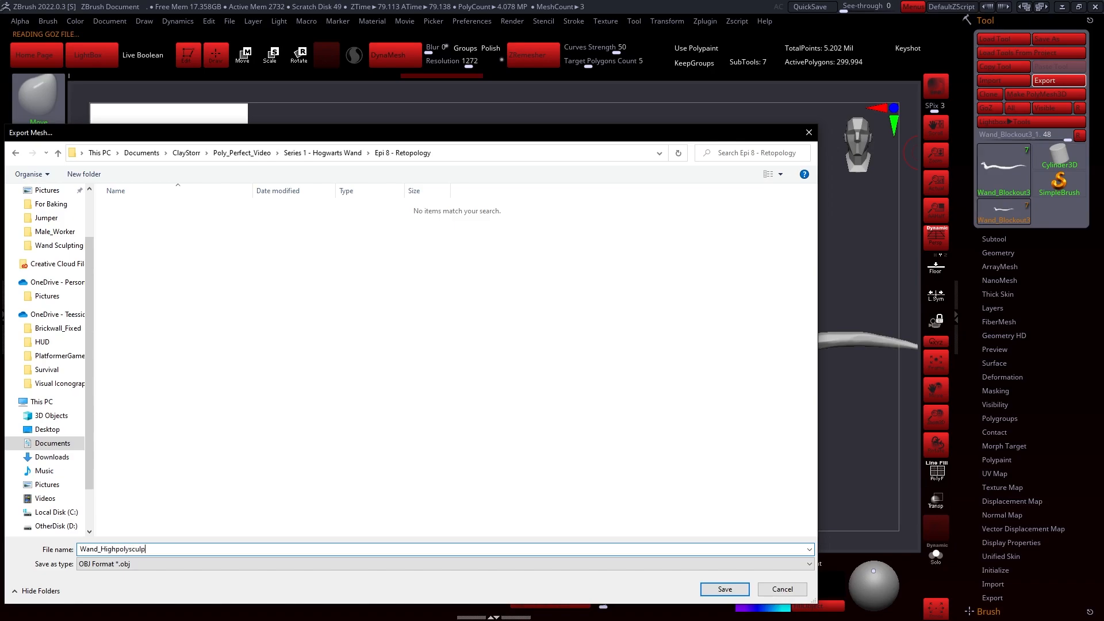
pyautogui.press('Return')
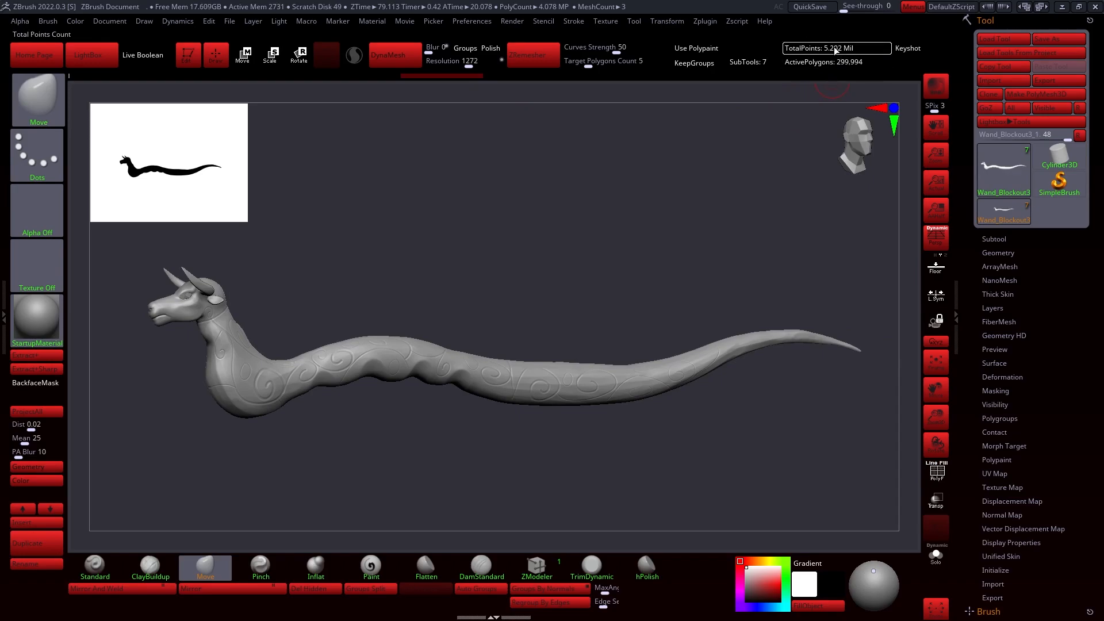
# Step: Export the eyes subtool, Wand_Blockout1, as an OBJ file named Wand_Eyes
pyautogui.click(1010, 240)
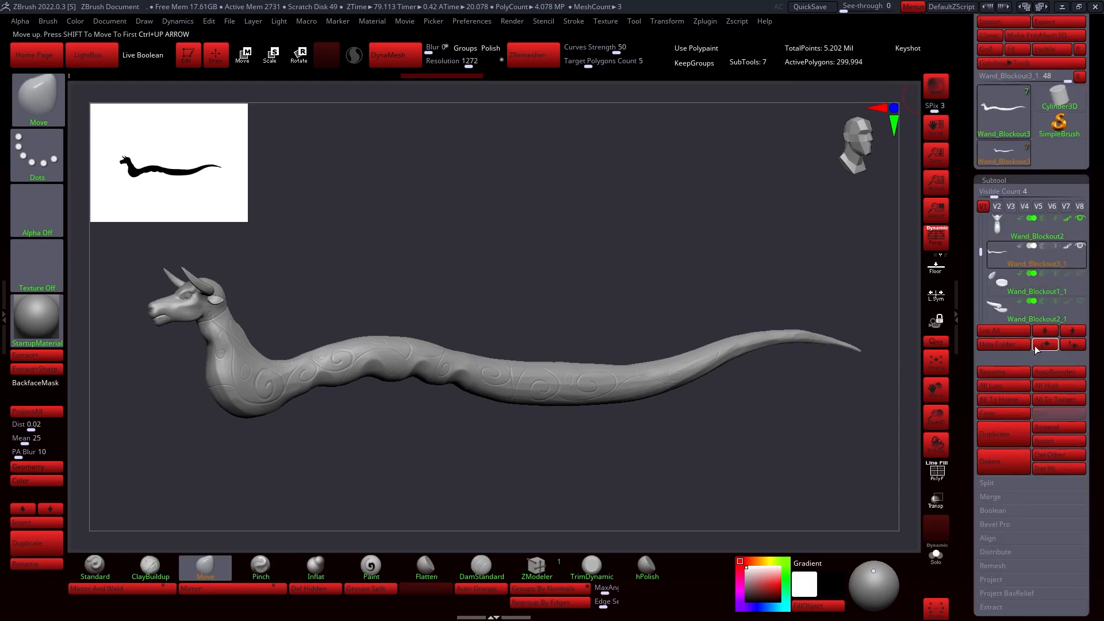
pyautogui.moveTo(979, 247); pyautogui.dragTo(980, 268)
pyautogui.click(1030, 310)
pyautogui.moveTo(385, 251)
pyautogui.mouseDown()
pyautogui.moveTo(278, 284)
pyautogui.moveTo(520, 284)
pyautogui.mouseUp()
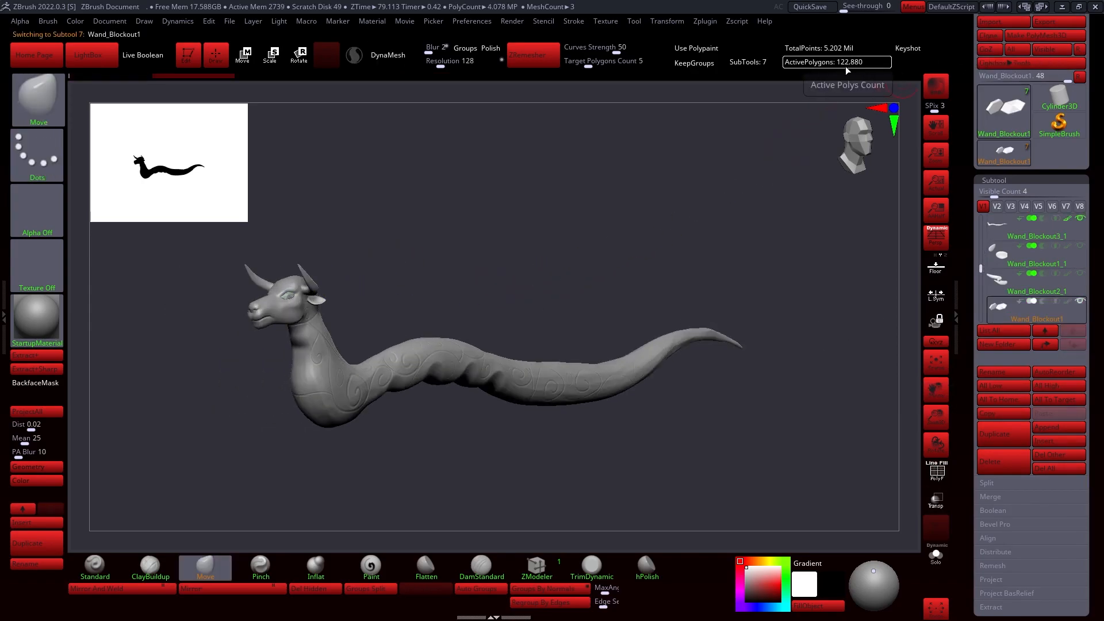
pyautogui.click(1059, 21)
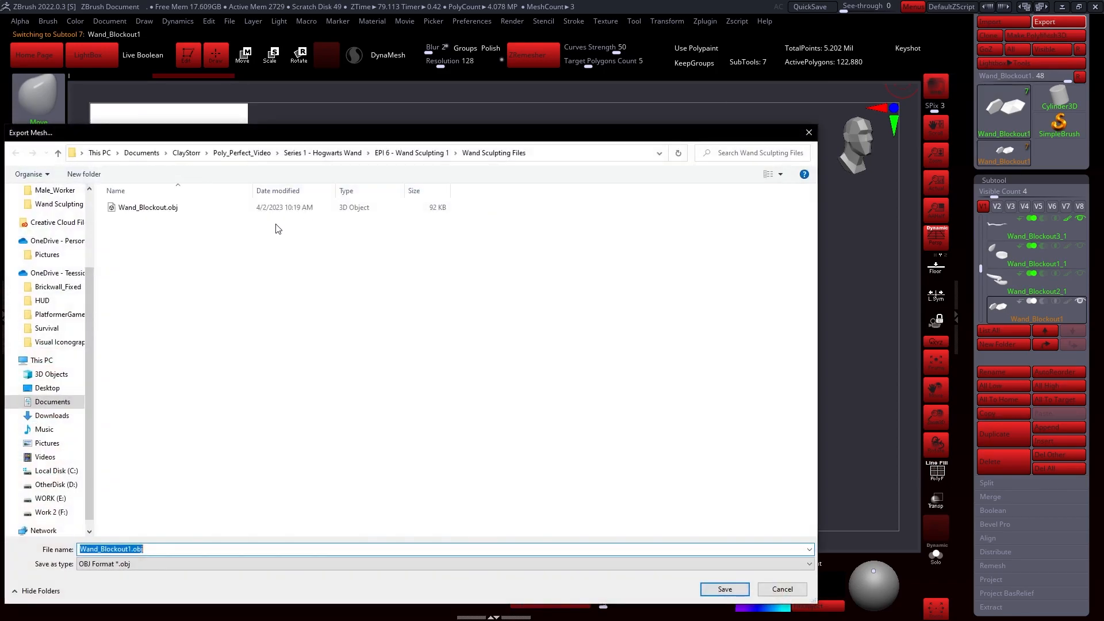
pyautogui.write('Wand')
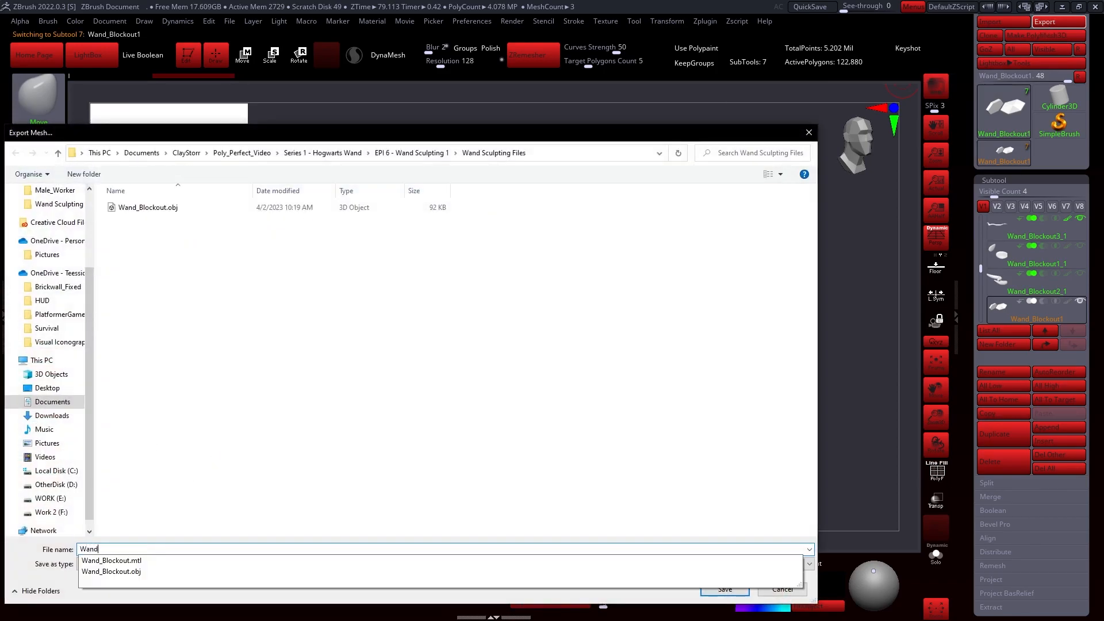
pyautogui.write('_Eye')
pyautogui.press('Return')
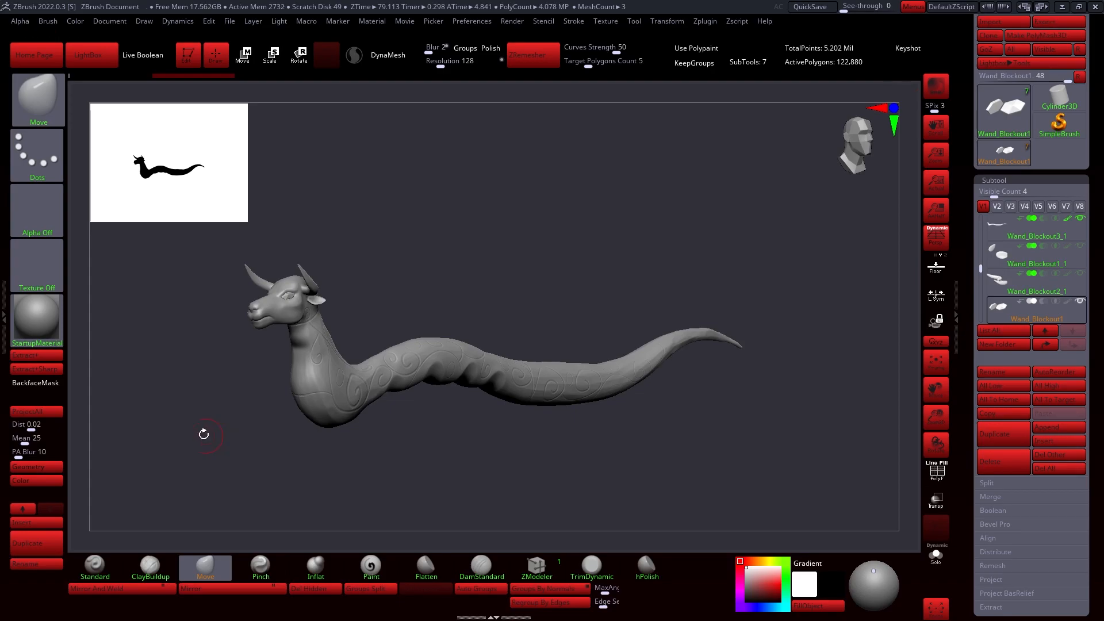
pyautogui.moveTo(508, 226)
pyautogui.keyDown('shift'); pyautogui.mouseDown()
pyautogui.moveTo(481, 243)
pyautogui.moveTo(501, 239)
pyautogui.mouseUp(); pyautogui.keyUp('shift')
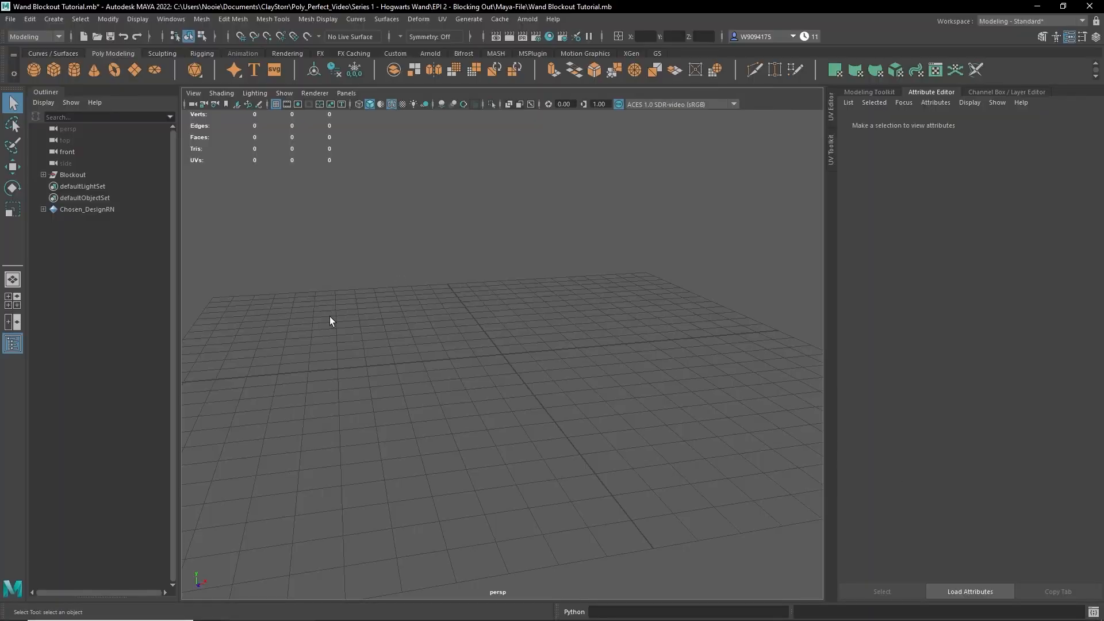
# Step: Import the Wand_Eyes and Wand_Highpolysculpt OBJ files from File Explorer into the Maya scene
pyautogui.press('super')
pyautogui.press('super')
pyautogui.press('super+e')
pyautogui.moveTo(828, 78); pyautogui.dragTo(1103, 27)
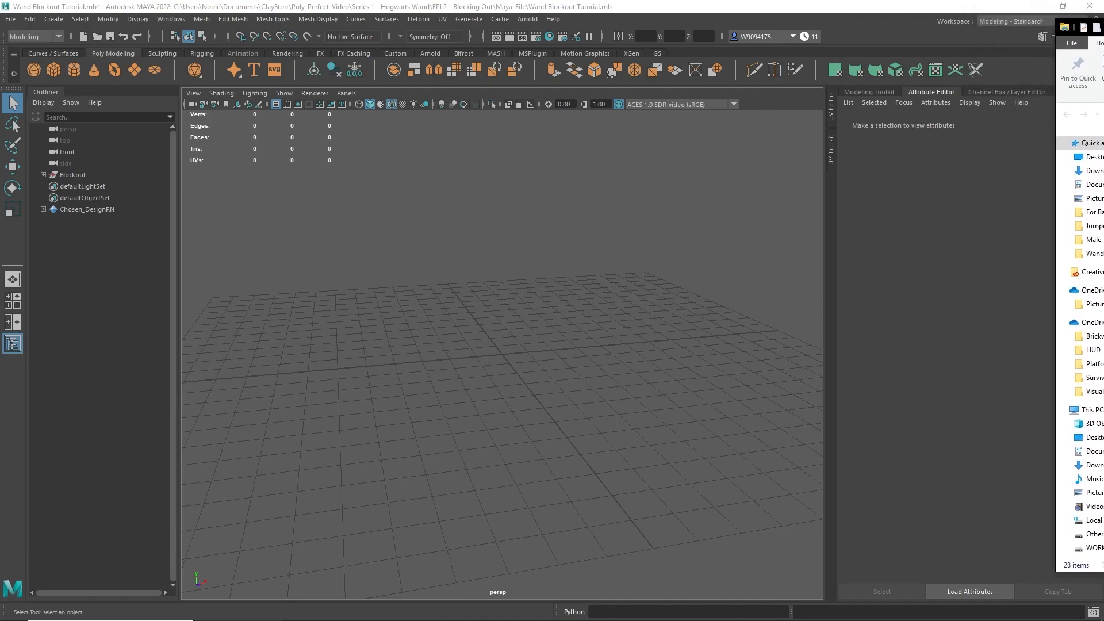
pyautogui.moveTo(1103, 259); pyautogui.dragTo(422, 251)
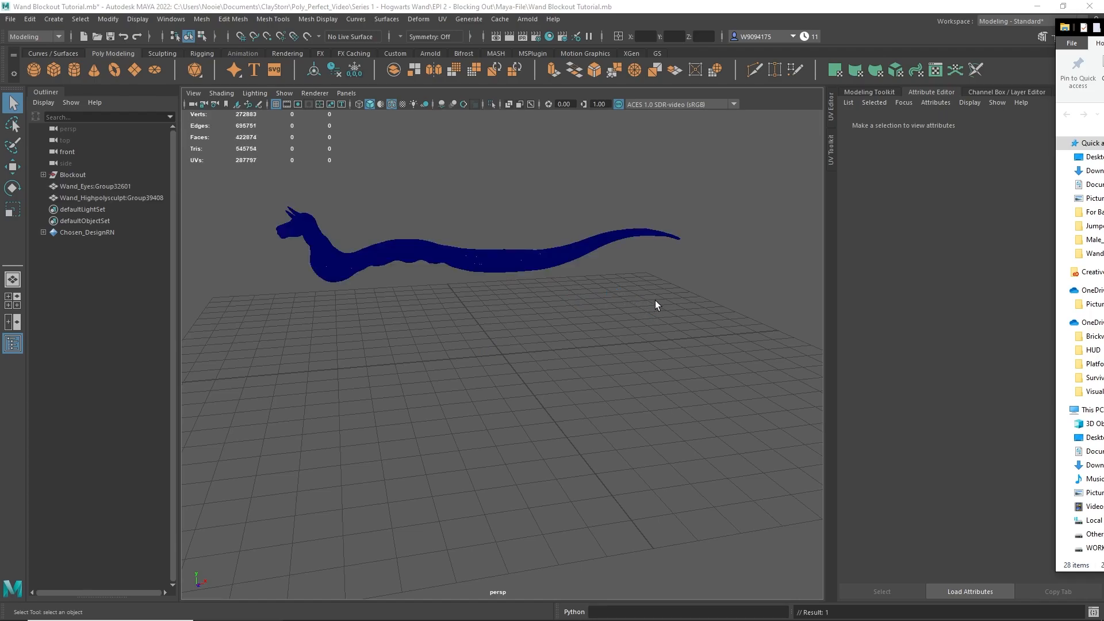
# Step: Turn off the wireframe-on-shaded display in the perspective view
pyautogui.click(421, 159)
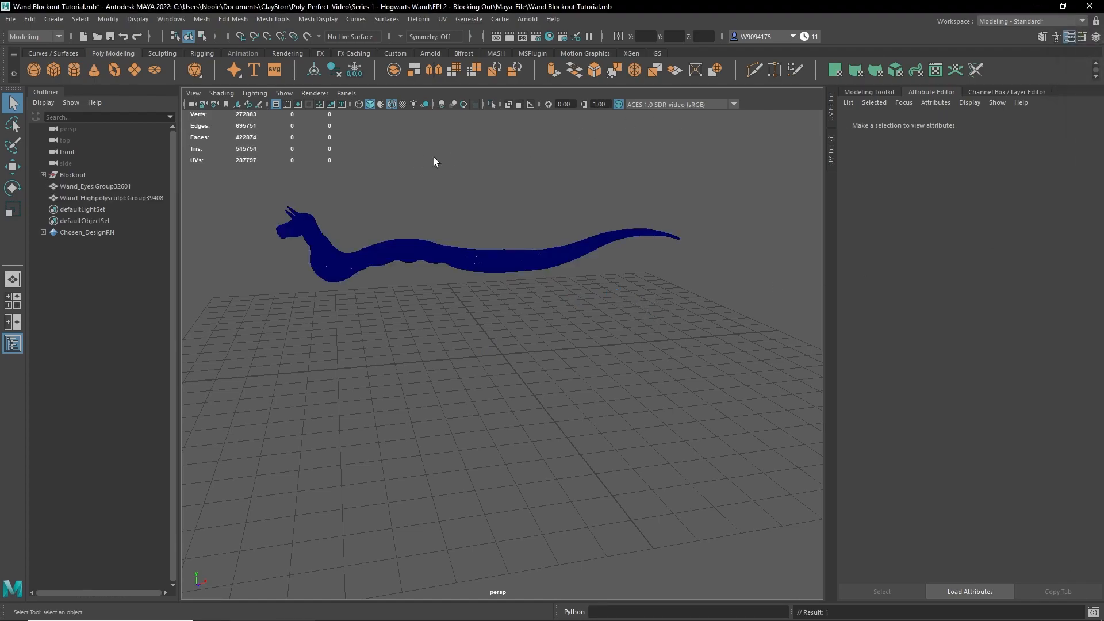
pyautogui.click(395, 107)
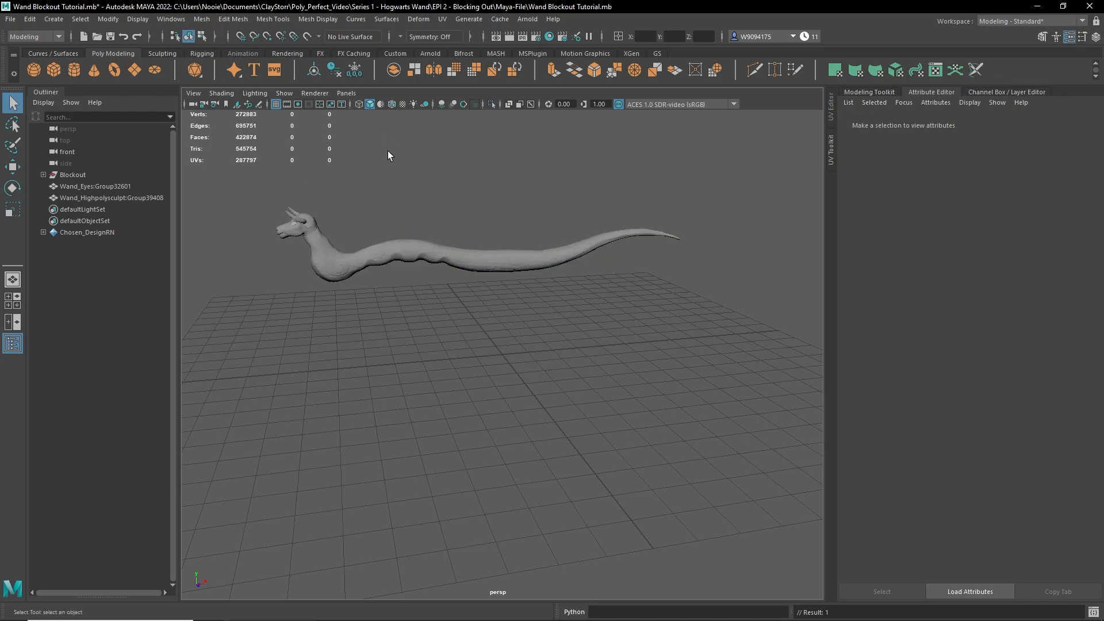
pyautogui.click(392, 109)
pyautogui.click(391, 108)
pyautogui.keyDown('alt'); pyautogui.moveTo(389, 144); pyautogui.dragTo(388, 161); pyautogui.keyUp('alt')
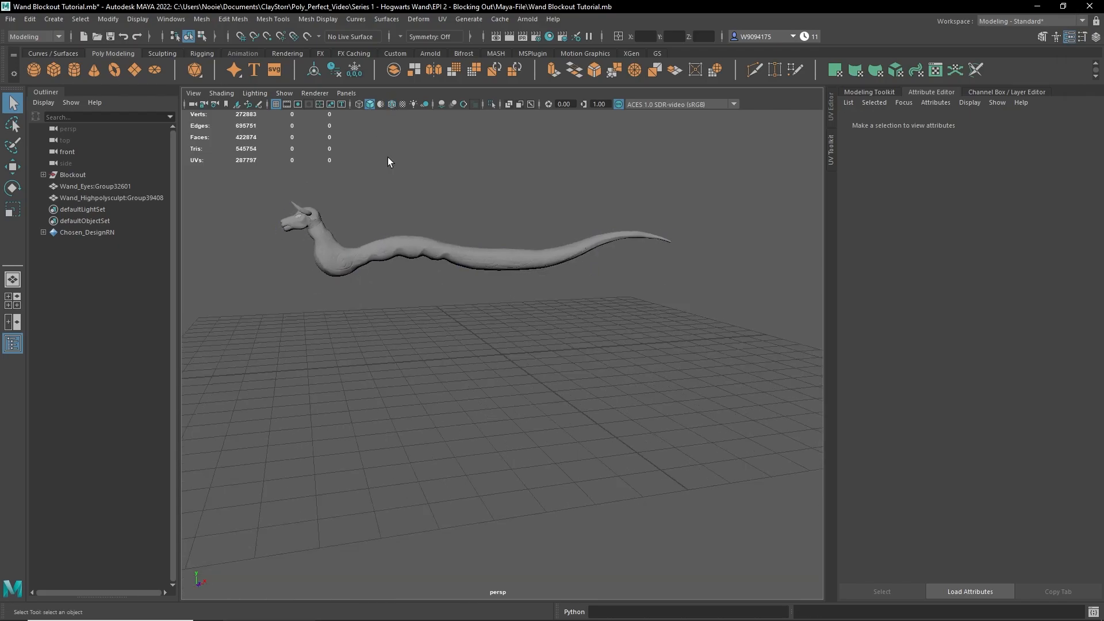
# Step: Inspect the imported wand's shape and carved details from several angles
pyautogui.keyDown('alt'); pyautogui.moveTo(388, 156); pyautogui.dragTo(445, 208, button='middle'); pyautogui.keyUp('alt')
pyautogui.moveTo(394, 452); pyautogui.dragTo(644, 169)
pyautogui.moveTo(290, 396); pyautogui.dragTo(561, 244)
pyautogui.press('f')
pyautogui.click(561, 243)
pyautogui.moveTo(460, 294)
pyautogui.keyDown('alt'); pyautogui.mouseDown()
pyautogui.moveTo(426, 268)
pyautogui.moveTo(470, 285)
pyautogui.mouseUp(); pyautogui.keyUp('alt')
pyautogui.keyDown('alt'); pyautogui.moveTo(470, 285); pyautogui.dragTo(484, 366, button='right'); pyautogui.keyUp('alt')
pyautogui.keyDown('alt'); pyautogui.moveTo(484, 366); pyautogui.dragTo(371, 382); pyautogui.keyUp('alt')
pyautogui.keyDown('alt'); pyautogui.moveTo(370, 381); pyautogui.dragTo(426, 391, button='middle'); pyautogui.keyUp('alt')
pyautogui.keyDown('alt'); pyautogui.moveTo(426, 391); pyautogui.dragTo(490, 407, button='right'); pyautogui.keyUp('alt')
pyautogui.keyDown('alt'); pyautogui.moveTo(490, 407); pyautogui.dragTo(634, 401, button='middle'); pyautogui.keyUp('alt')
pyautogui.keyDown('alt'); pyautogui.moveTo(635, 401); pyautogui.dragTo(391, 347, button='right'); pyautogui.keyUp('alt')
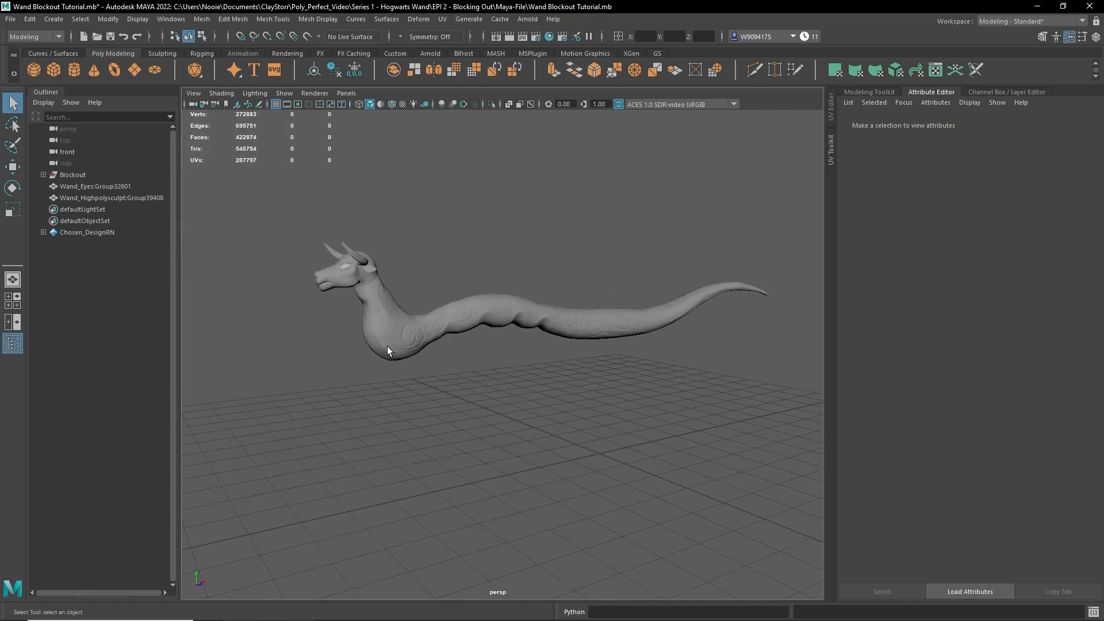
# Step: Combine the Wand_Eyes and Wand_Highpolysculpt meshes into a single object
pyautogui.moveTo(308, 358); pyautogui.dragTo(437, 222)
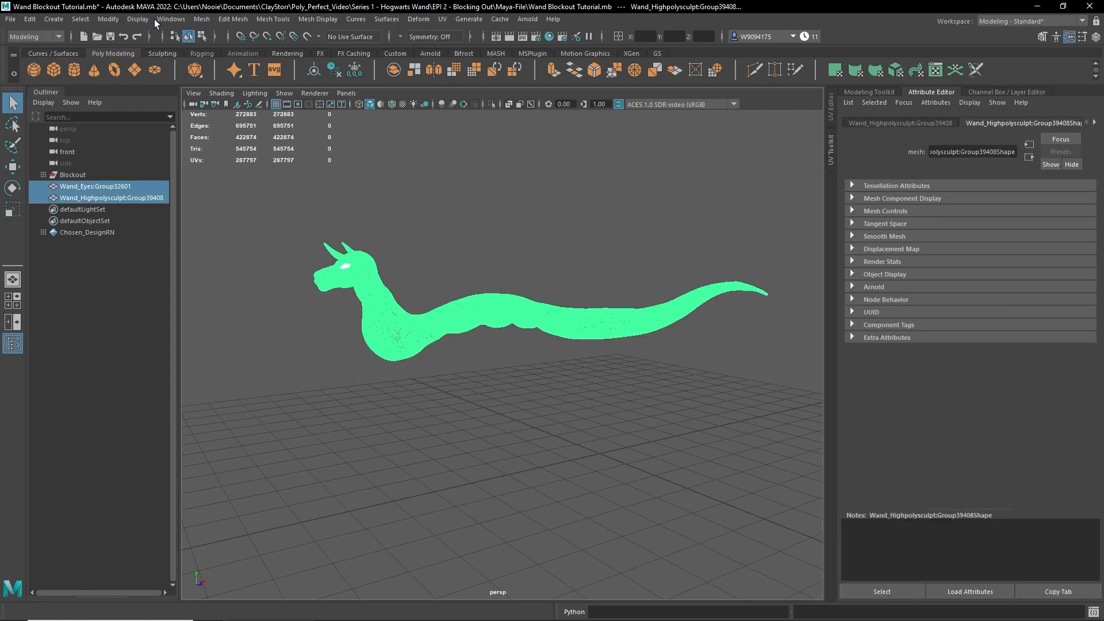
pyautogui.click(201, 19)
pyautogui.click(226, 60)
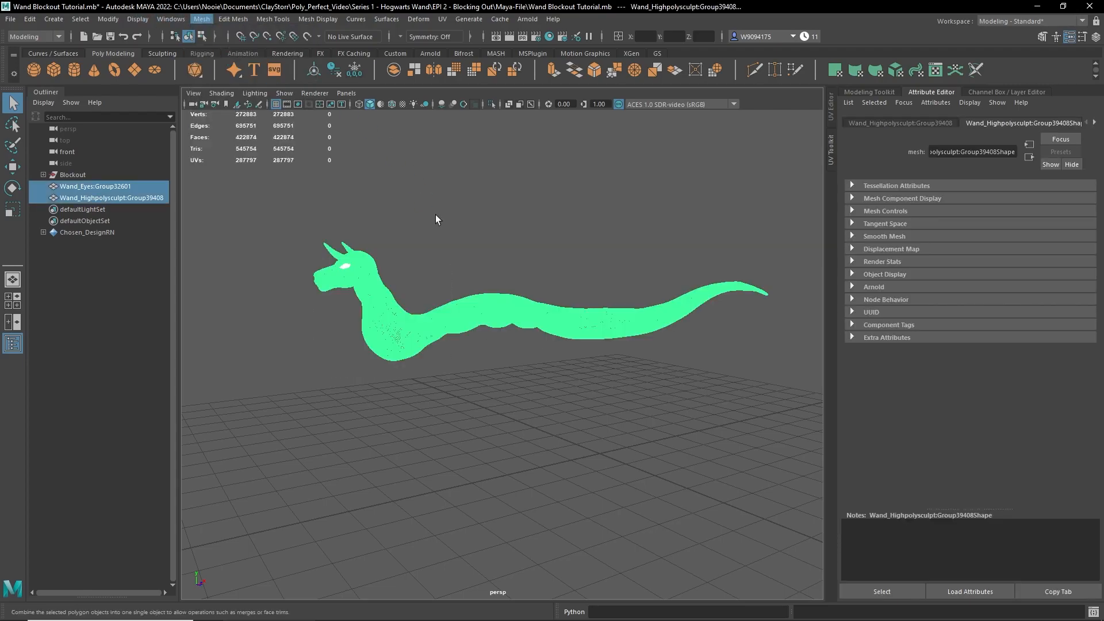
pyautogui.click(237, 229)
pyautogui.moveTo(238, 232); pyautogui.dragTo(474, 395)
pyautogui.click(474, 394)
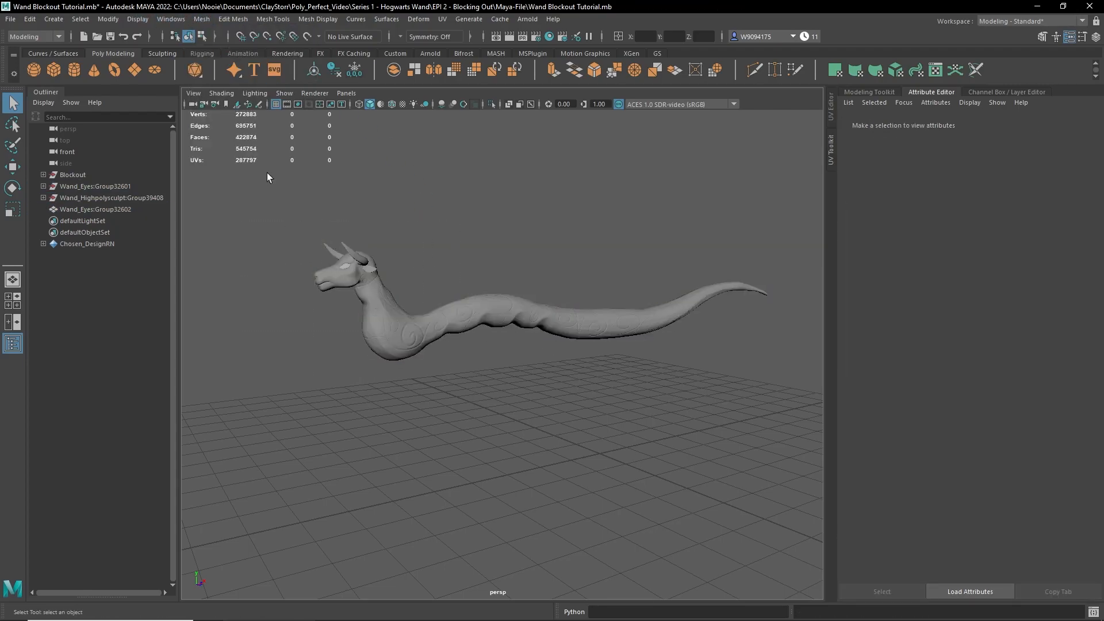
# Step: Delete all construction history in the scene and save the file
pyautogui.click(32, 23)
pyautogui.moveTo(130, 167)
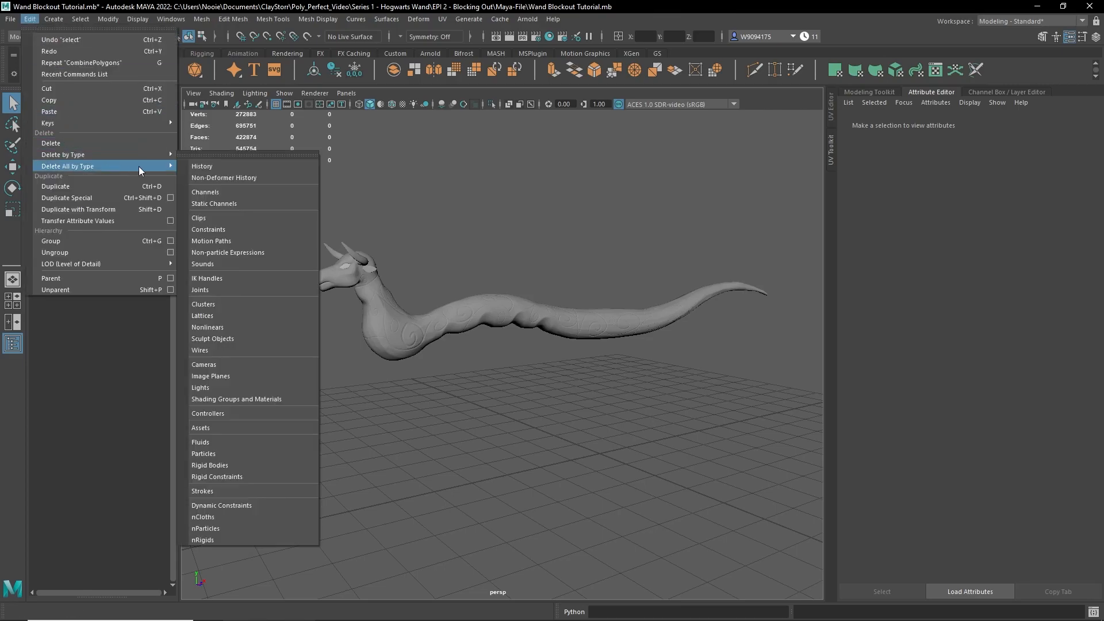
pyautogui.click(276, 166)
pyautogui.click(98, 186)
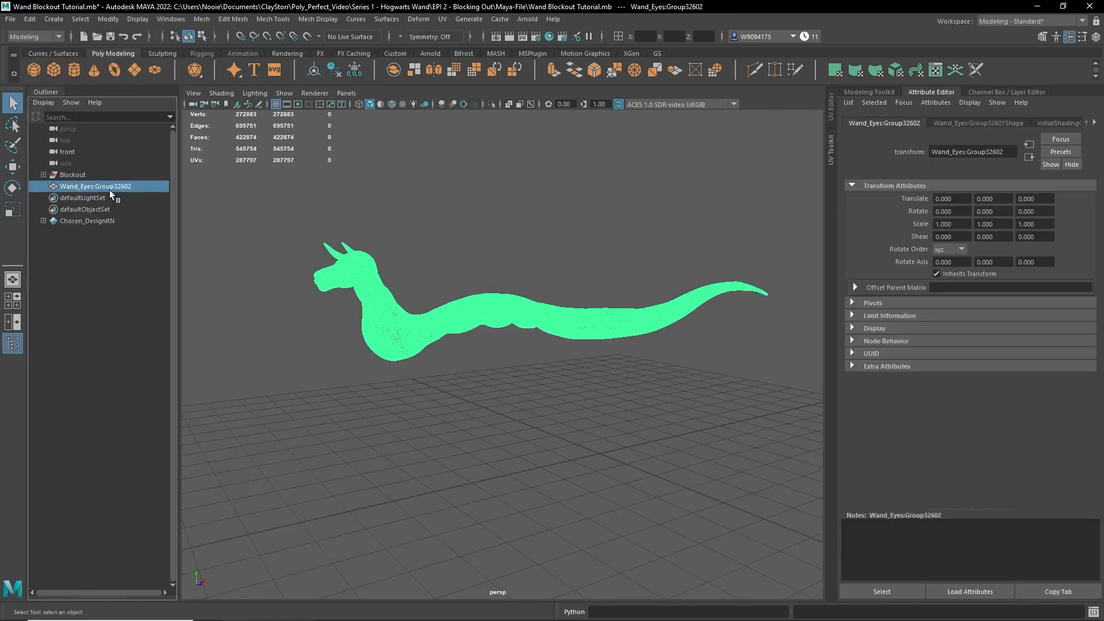
pyautogui.click(499, 381)
pyautogui.moveTo(499, 381); pyautogui.dragTo(216, 180)
pyautogui.click(365, 215)
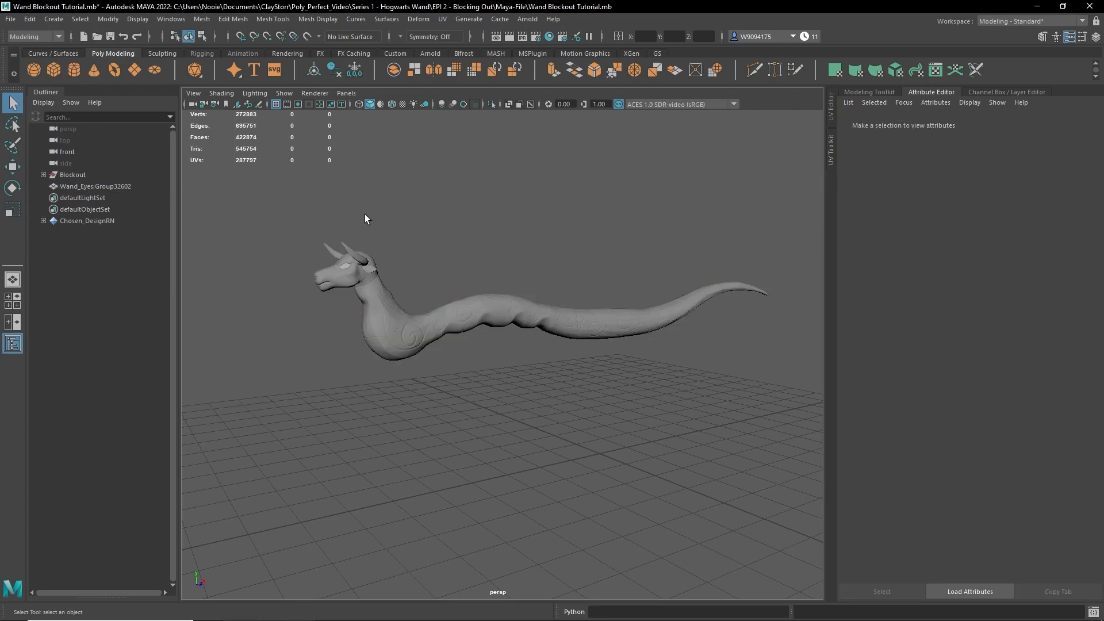
pyautogui.hotkey('ctrl', 's')
# Step: Examine the combined wand mesh from head to tail at different angles and distances
pyautogui.keyDown('alt'); pyautogui.moveTo(512, 385); pyautogui.dragTo(441, 384); pyautogui.keyUp('alt')
pyautogui.keyDown('alt'); pyautogui.moveTo(516, 378); pyautogui.dragTo(367, 313); pyautogui.keyUp('alt')
pyautogui.keyDown('alt'); pyautogui.moveTo(367, 313); pyautogui.dragTo(400, 306, button='right'); pyautogui.keyUp('alt')
pyautogui.keyDown('alt'); pyautogui.moveTo(399, 305); pyautogui.dragTo(427, 315, button='middle'); pyautogui.keyUp('alt')
pyautogui.keyDown('alt'); pyautogui.moveTo(426, 315); pyautogui.dragTo(478, 342, button='right'); pyautogui.keyUp('alt')
pyautogui.keyDown('alt'); pyautogui.moveTo(478, 342); pyautogui.dragTo(463, 343); pyautogui.keyUp('alt')
pyautogui.keyDown('alt'); pyautogui.moveTo(464, 342); pyautogui.dragTo(413, 337, button='right'); pyautogui.keyUp('alt')
pyautogui.keyDown('alt'); pyautogui.moveTo(413, 337); pyautogui.dragTo(468, 336); pyautogui.keyUp('alt')
pyautogui.keyDown('alt'); pyautogui.moveTo(469, 336); pyautogui.dragTo(452, 328, button='right'); pyautogui.keyUp('alt')
pyautogui.keyDown('alt'); pyautogui.moveTo(452, 329); pyautogui.dragTo(457, 327, button='middle'); pyautogui.keyUp('alt')
pyautogui.moveTo(457, 327)
pyautogui.keyDown('alt'); pyautogui.mouseDown()
pyautogui.moveTo(483, 334)
pyautogui.moveTo(453, 329)
pyautogui.mouseUp(); pyautogui.keyUp('alt')
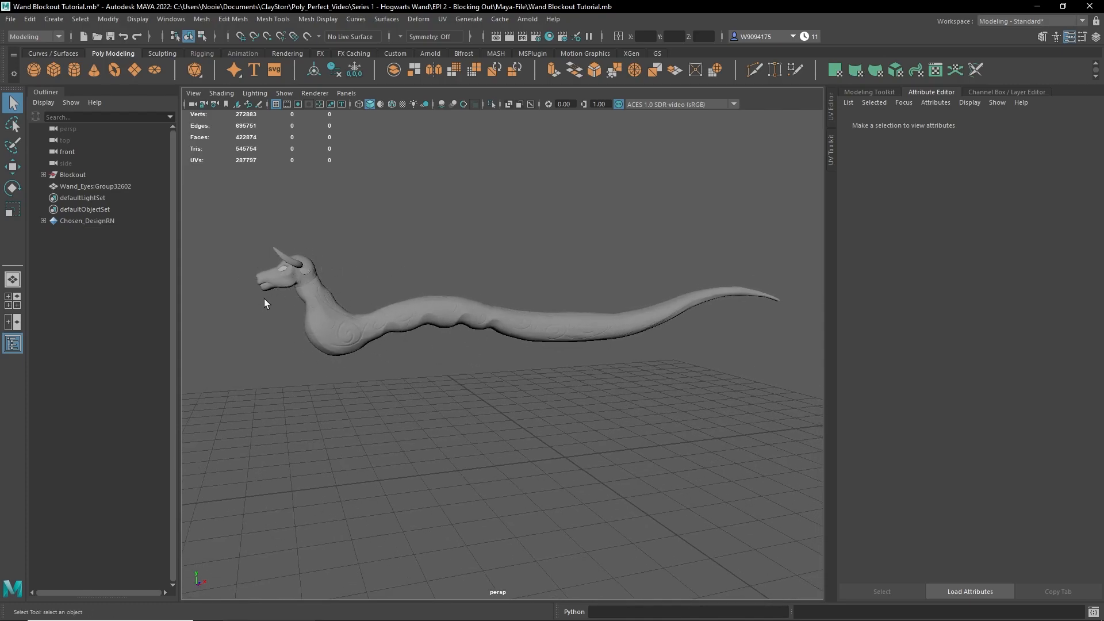
pyautogui.keyDown('alt'); pyautogui.moveTo(264, 299); pyautogui.dragTo(293, 287); pyautogui.keyUp('alt')
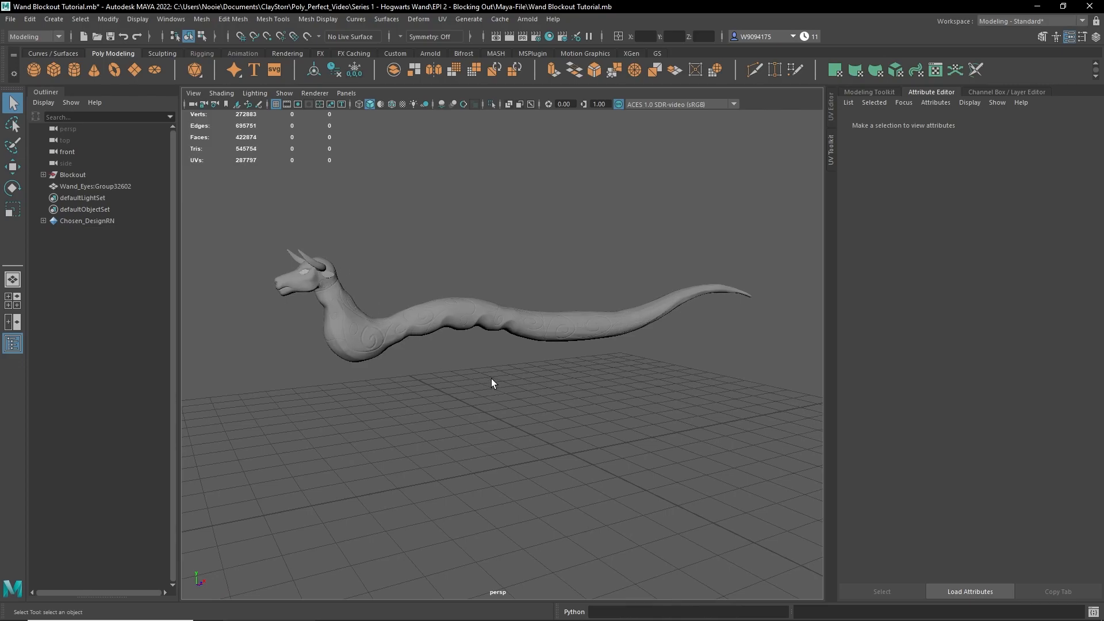
# Step: Switch to Snipping Tool and capture the viewport region around the whole wand
pyautogui.press('super')
pyautogui.write('s')
pyautogui.click(191, 306)
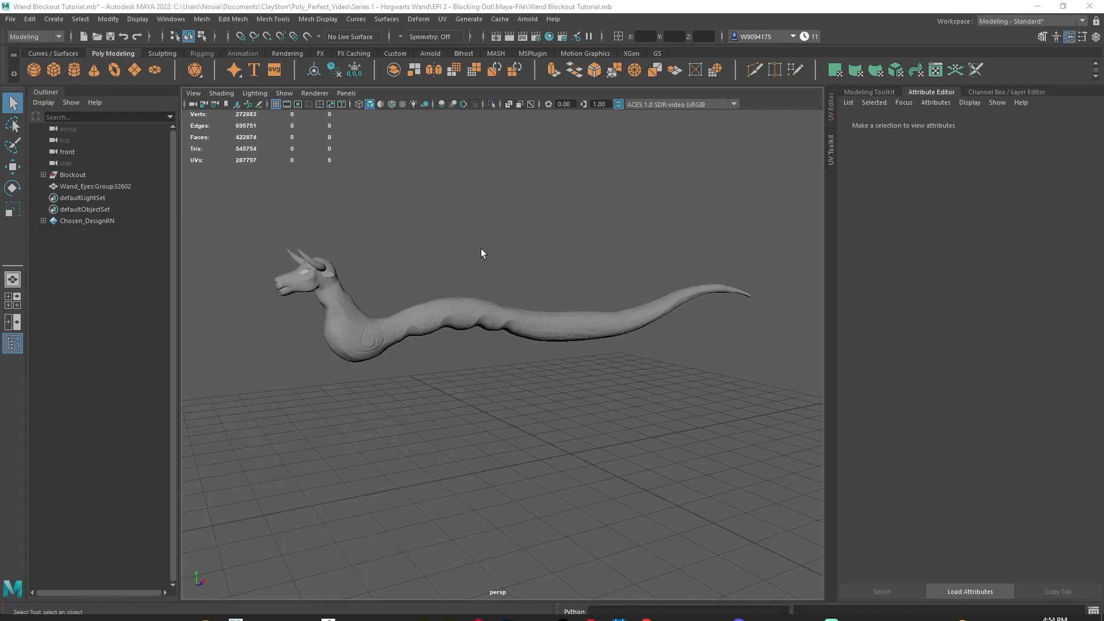
pyautogui.moveTo(231, 209); pyautogui.dragTo(791, 410)
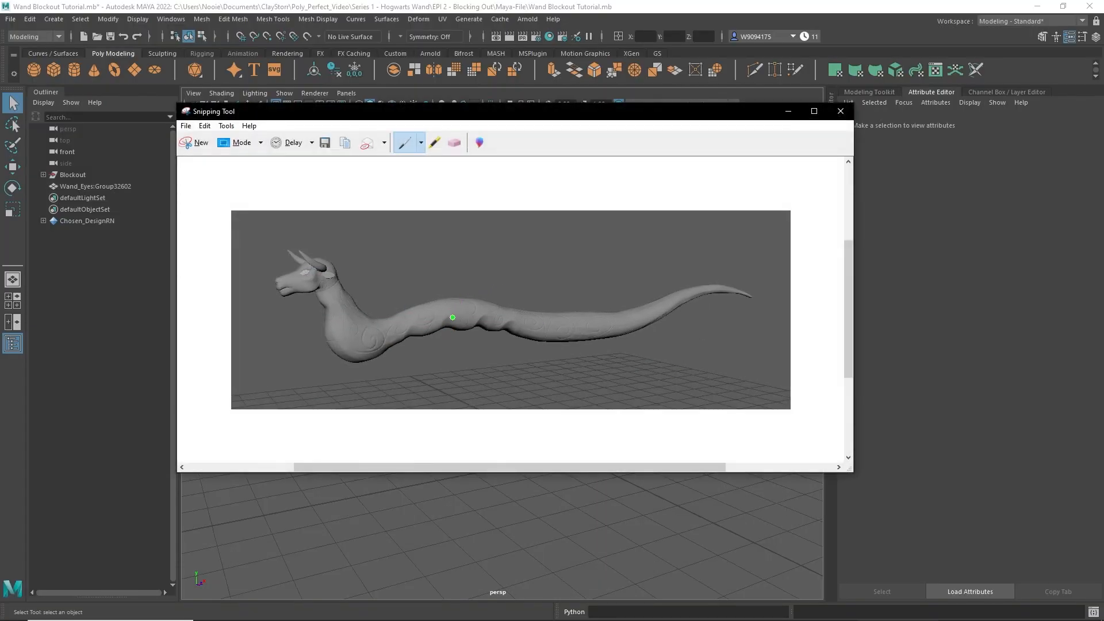
# Step: Mark the planned edge flow on the snip in red: lengthwise lines, cross-sections along the neck and body, and loops around the eye and ear
pyautogui.click(421, 143)
pyautogui.click(396, 162)
pyautogui.moveTo(544, 327)
pyautogui.mouseDown()
pyautogui.moveTo(605, 327)
pyautogui.moveTo(716, 290)
pyautogui.moveTo(747, 294)
pyautogui.mouseUp()
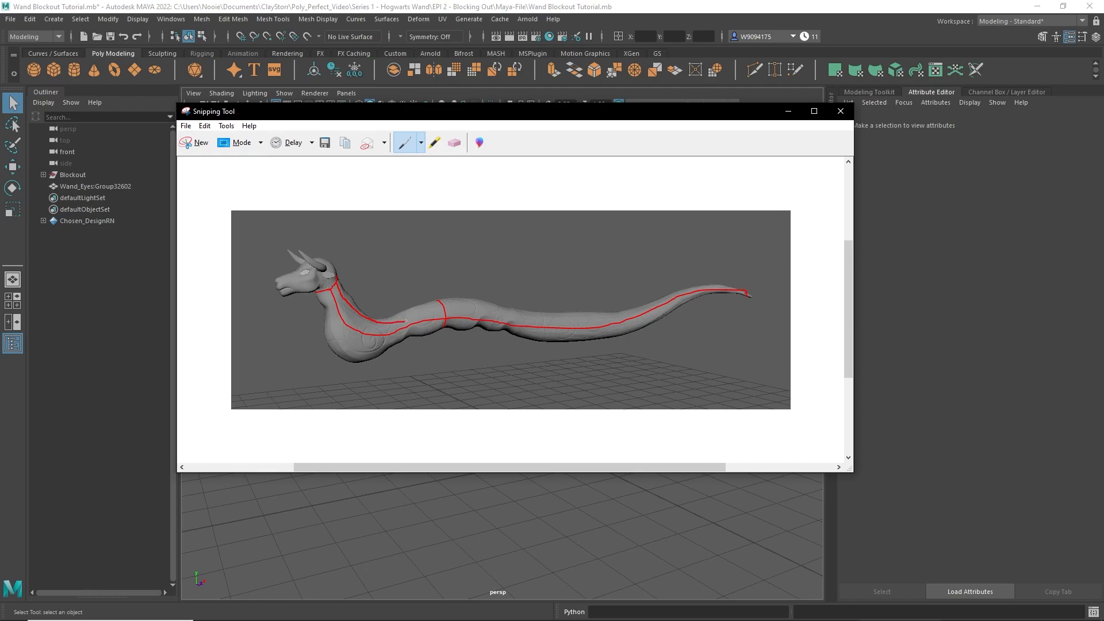
pyautogui.moveTo(451, 310); pyautogui.dragTo(590, 324)
pyautogui.moveTo(331, 326)
pyautogui.mouseDown()
pyautogui.moveTo(361, 300)
pyautogui.moveTo(339, 352)
pyautogui.mouseUp()
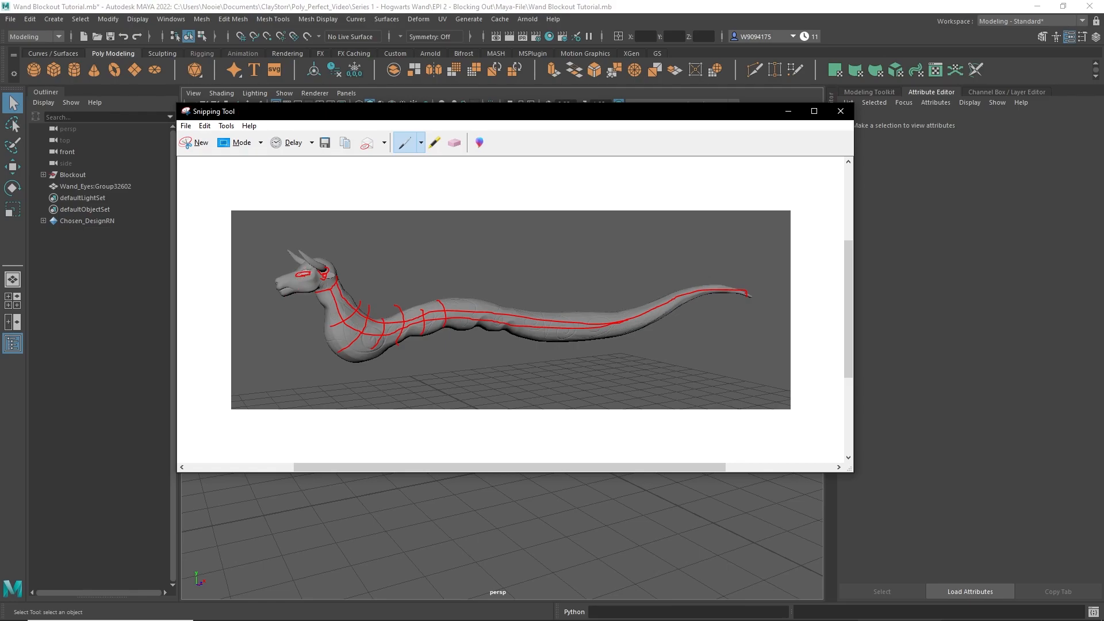
# Step: Close the annotated snip, return to Maya and make the combined wand mesh a live surface
pyautogui.click(841, 111)
pyautogui.click(563, 302)
pyautogui.click(433, 323)
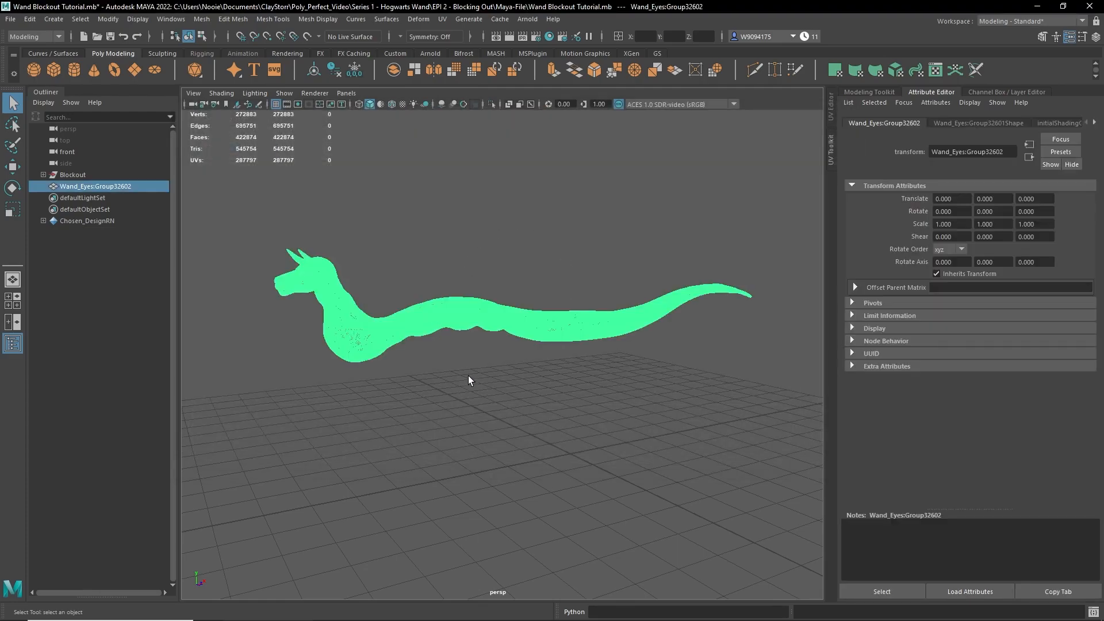
pyautogui.press('f')
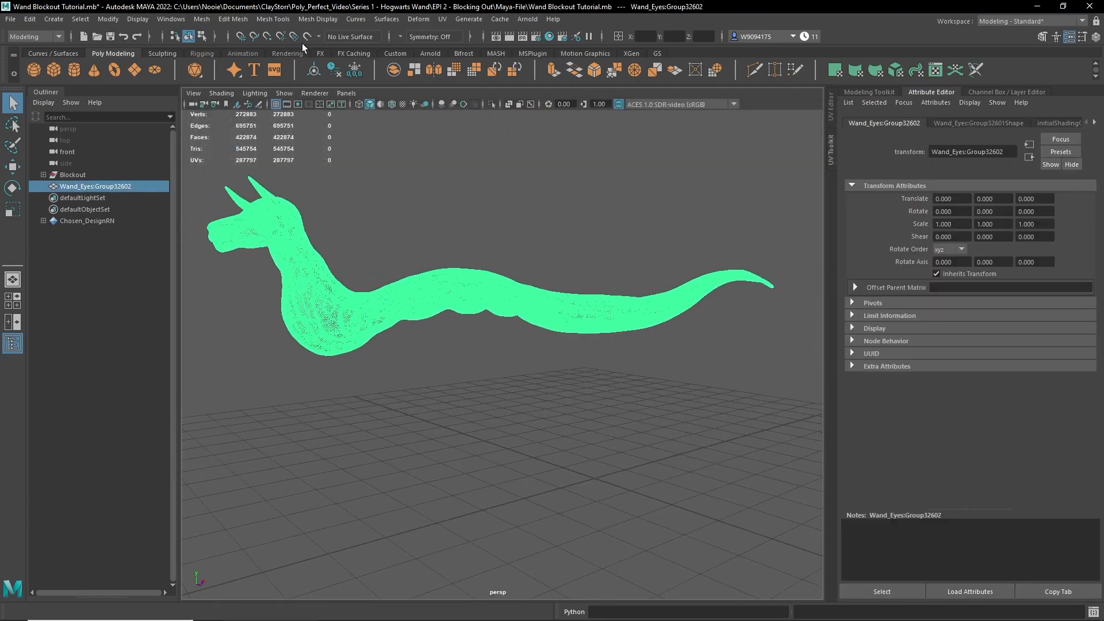
pyautogui.click(306, 38)
pyautogui.moveTo(381, 199); pyautogui.dragTo(317, 302)
pyautogui.keyDown('alt'); pyautogui.moveTo(388, 279); pyautogui.dragTo(331, 336); pyautogui.keyUp('alt')
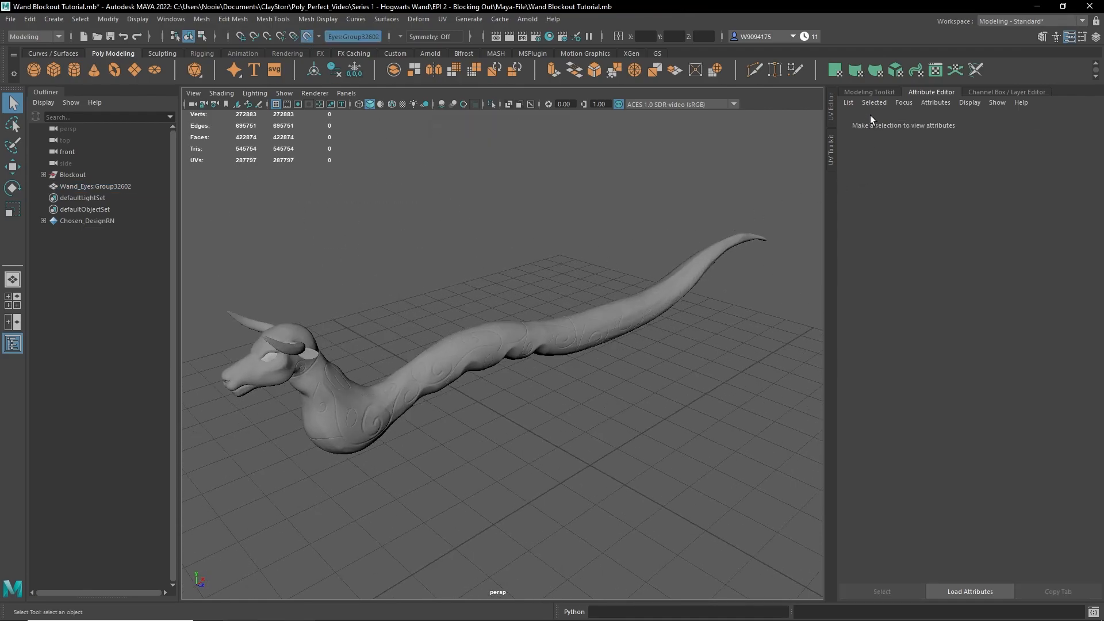
# Step: Activate Quad Draw and lay a strip of quads around one side of the neck just behind the head
pyautogui.click(874, 92)
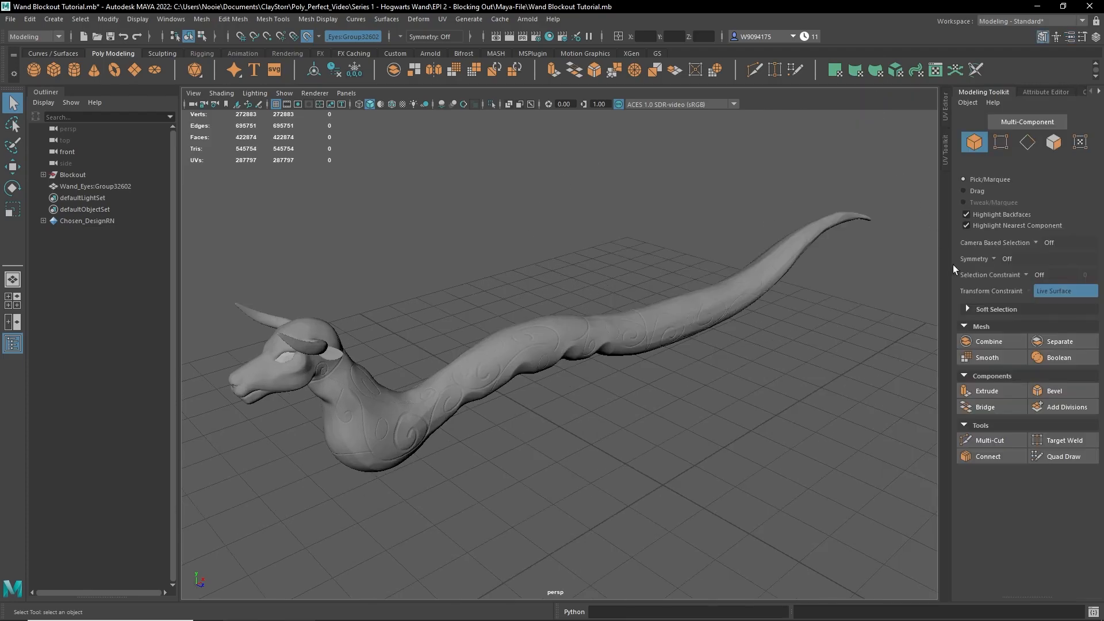
pyautogui.click(1061, 458)
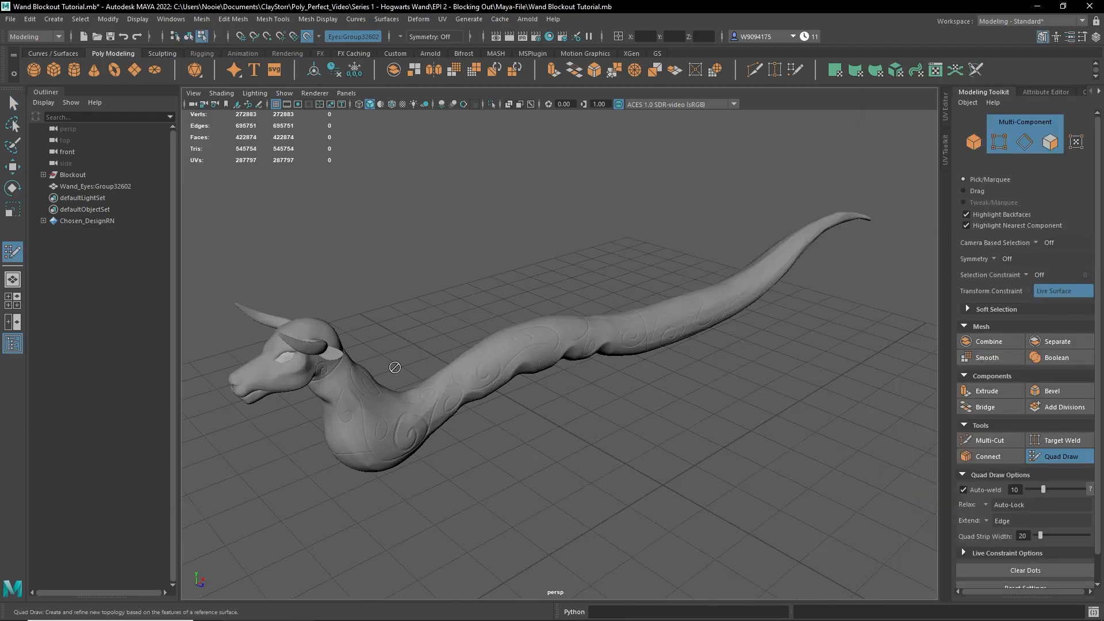
pyautogui.keyDown('alt'); pyautogui.moveTo(429, 386); pyautogui.dragTo(402, 325); pyautogui.keyUp('alt')
pyautogui.keyDown('alt'); pyautogui.moveTo(402, 325); pyautogui.dragTo(491, 350, button='right'); pyautogui.keyUp('alt')
pyautogui.keyDown('alt'); pyautogui.moveTo(490, 350); pyautogui.dragTo(436, 306); pyautogui.keyUp('alt')
pyautogui.keyDown('alt'); pyautogui.moveTo(436, 306); pyautogui.dragTo(446, 374, button='middle'); pyautogui.keyUp('alt')
pyautogui.keyDown('alt'); pyautogui.moveTo(402, 300); pyautogui.dragTo(391, 264, button='right'); pyautogui.keyUp('alt')
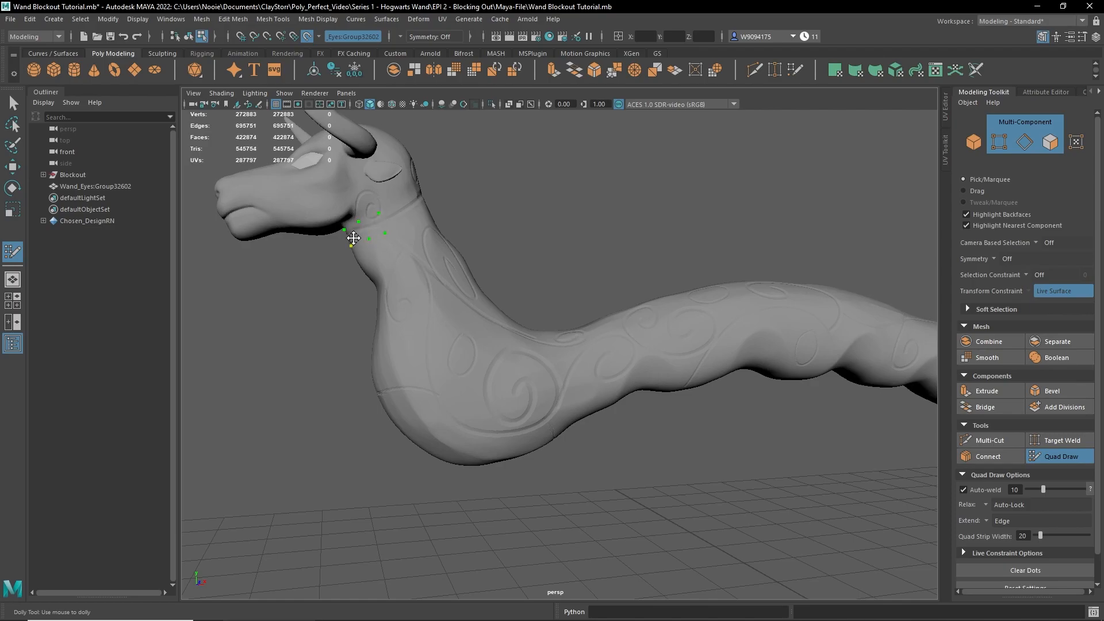
pyautogui.keyDown('alt'); pyautogui.moveTo(446, 250); pyautogui.dragTo(418, 256); pyautogui.keyUp('alt')
pyautogui.moveTo(346, 261)
pyautogui.mouseDown()
pyautogui.moveTo(361, 259)
pyautogui.moveTo(279, 303)
pyautogui.moveTo(323, 239)
pyautogui.moveTo(520, 264)
pyautogui.moveTo(589, 226)
pyautogui.moveTo(460, 248)
pyautogui.mouseUp()
pyautogui.hotkey('ctrl', 'z')
pyautogui.keyDown('alt'); pyautogui.moveTo(460, 247); pyautogui.dragTo(518, 244, button='right'); pyautogui.keyUp('alt')
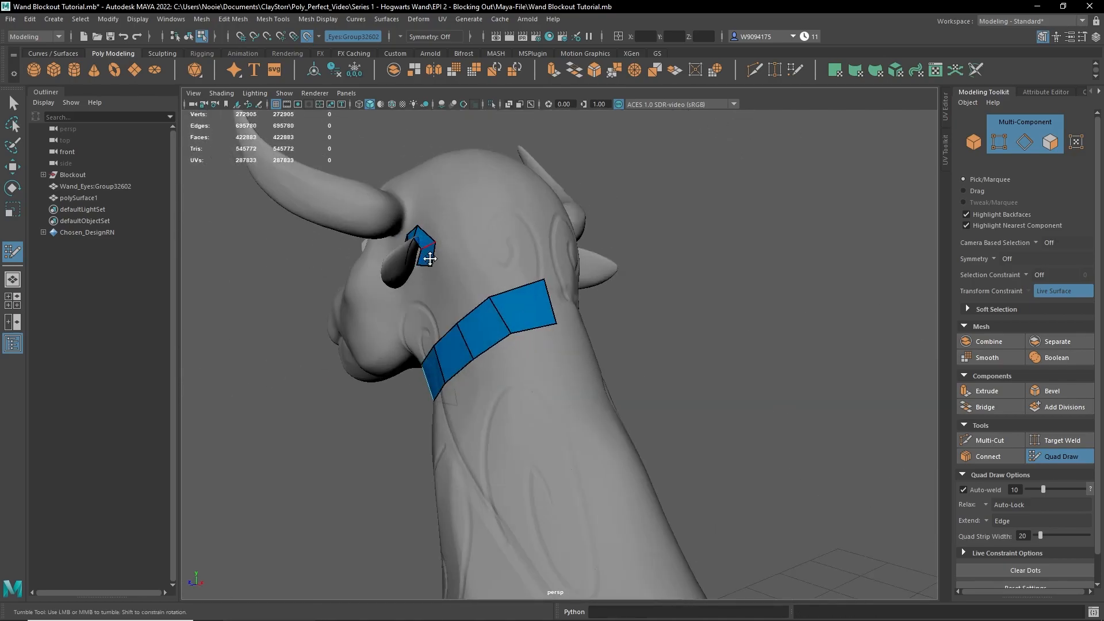
# Step: Draw rings of quads around the base of the ear and the base of the horn
pyautogui.keyDown('alt'); pyautogui.moveTo(430, 259); pyautogui.dragTo(451, 219); pyautogui.keyUp('alt')
pyautogui.keyDown('alt'); pyautogui.moveTo(451, 219); pyautogui.dragTo(424, 374); pyautogui.keyUp('alt')
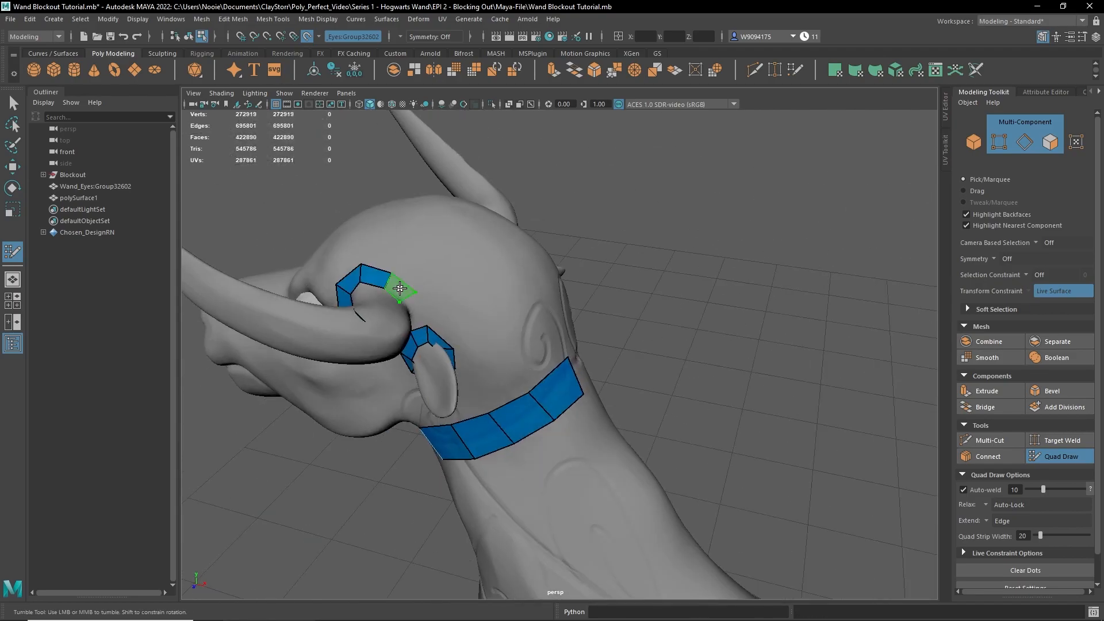
pyautogui.keyDown('alt'); pyautogui.moveTo(395, 296); pyautogui.dragTo(405, 263); pyautogui.keyUp('alt')
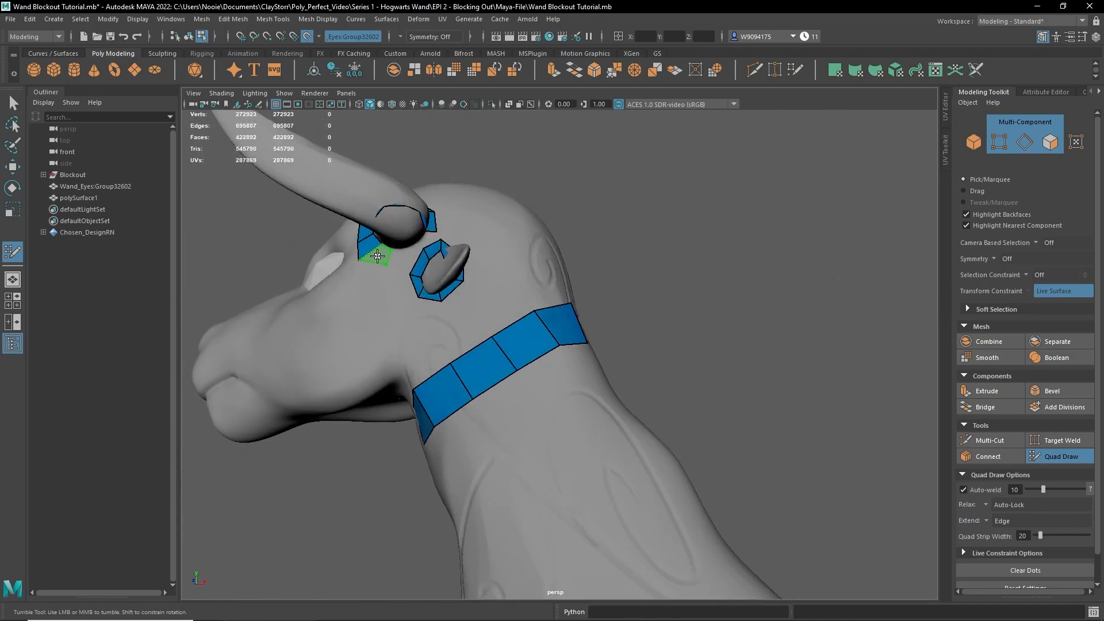
pyautogui.keyDown('alt'); pyautogui.moveTo(370, 247); pyautogui.dragTo(516, 315, button='right'); pyautogui.keyUp('alt')
pyautogui.keyDown('alt'); pyautogui.moveTo(479, 263); pyautogui.dragTo(401, 324); pyautogui.keyUp('alt')
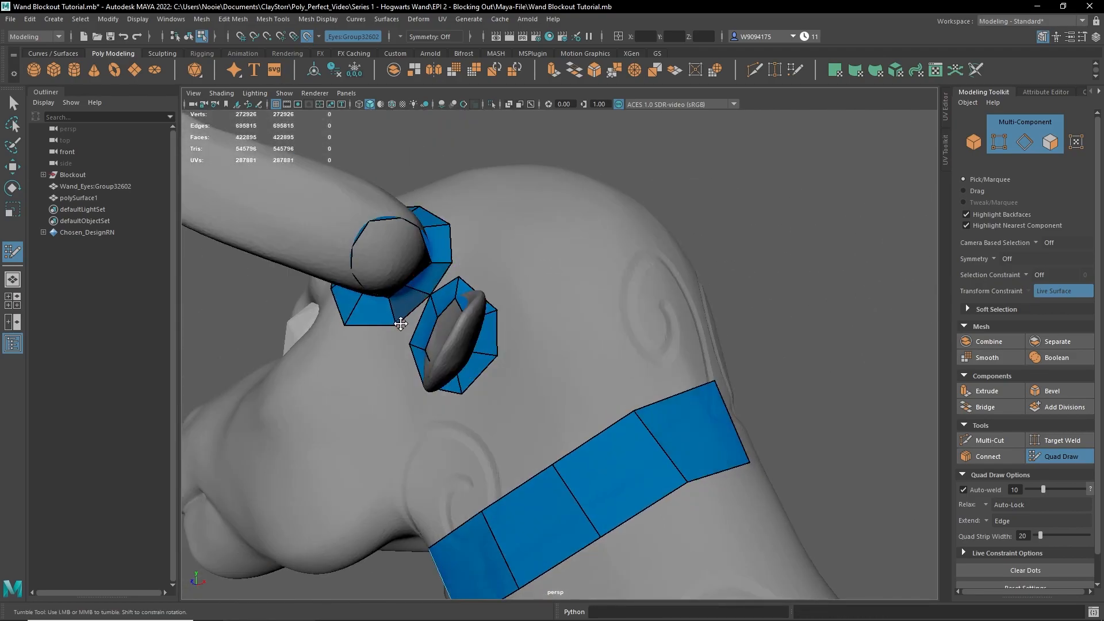
# Step: Fill the area between the horn, the ear and the neck strip with connected quads
pyautogui.keyDown('alt'); pyautogui.moveTo(485, 293); pyautogui.dragTo(395, 400); pyautogui.keyUp('alt')
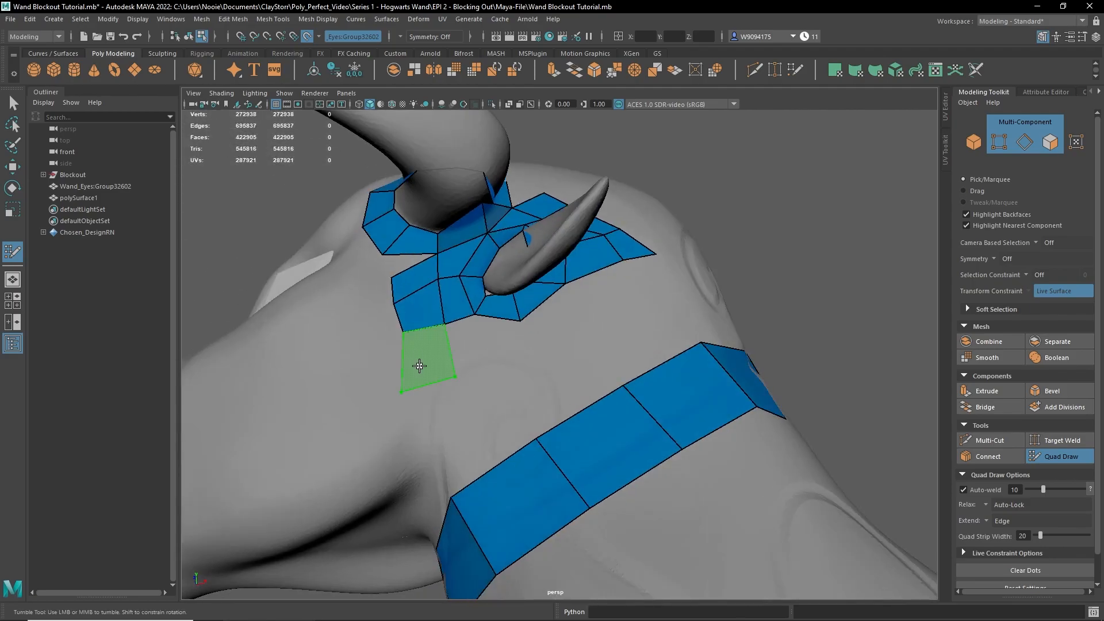
pyautogui.click(673, 301)
pyautogui.keyDown('shift'); pyautogui.click(647, 287); pyautogui.keyUp('shift')
pyautogui.keyDown('alt'); pyautogui.moveTo(673, 301); pyautogui.dragTo(463, 284); pyautogui.keyUp('alt')
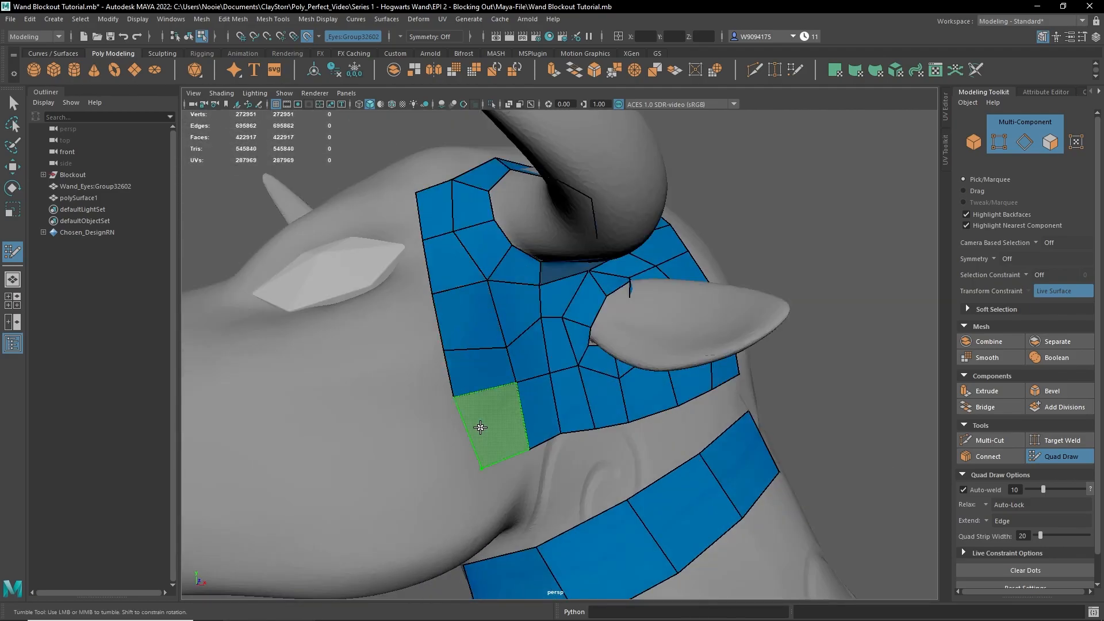
pyautogui.keyDown('alt'); pyautogui.moveTo(483, 470); pyautogui.dragTo(515, 377, button='middle'); pyautogui.keyUp('alt')
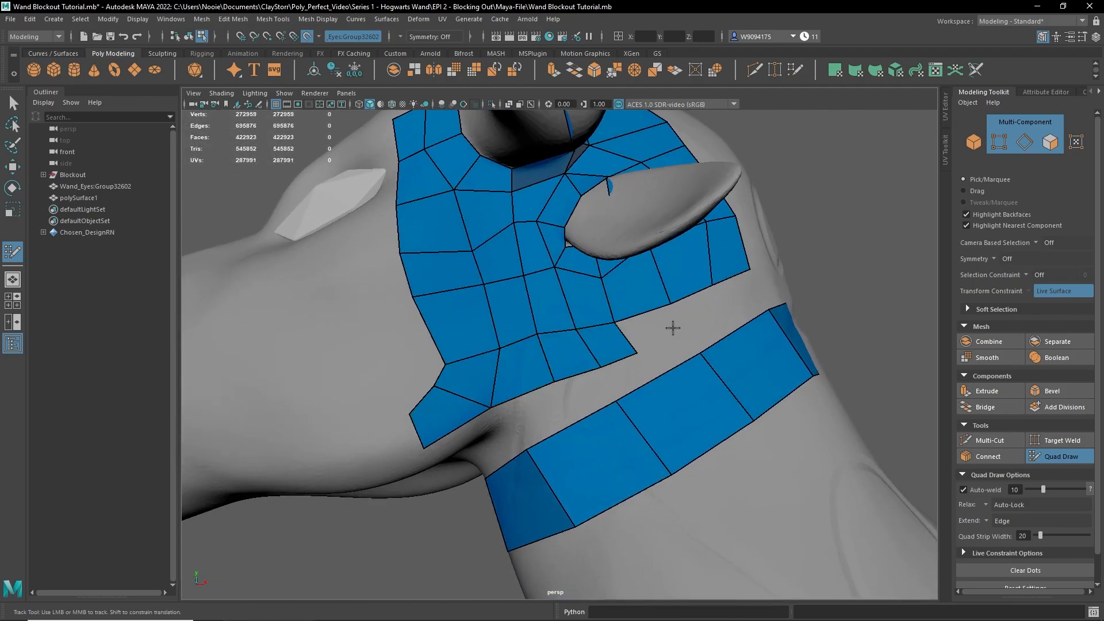
pyautogui.scroll(-3, 646, 404)
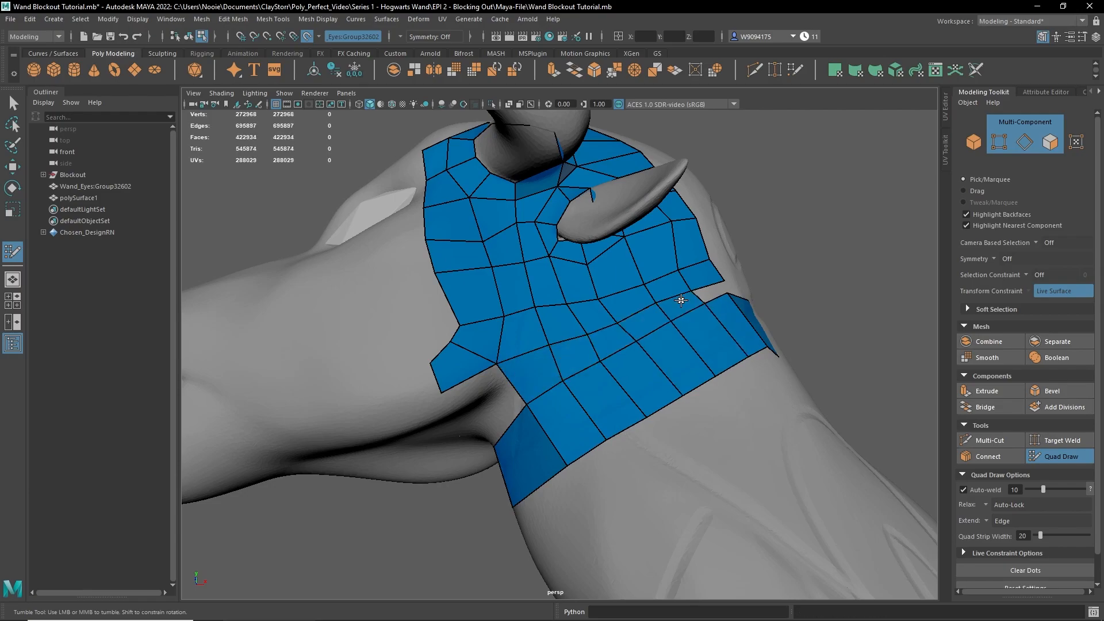
# Step: Extend the quads over the jaw, cheek, muzzle and back of the head, and continue them along the ear and horn
pyautogui.keyDown('alt'); pyautogui.moveTo(680, 301); pyautogui.dragTo(572, 400); pyautogui.keyUp('alt')
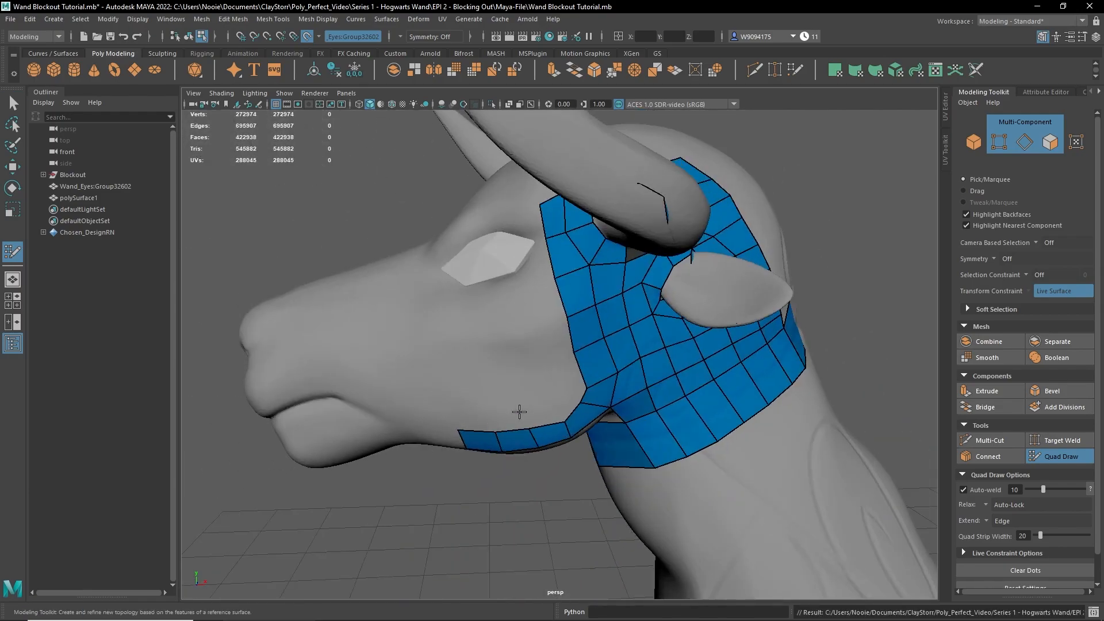
pyautogui.keyDown('alt'); pyautogui.moveTo(517, 345); pyautogui.dragTo(559, 280); pyautogui.keyUp('alt')
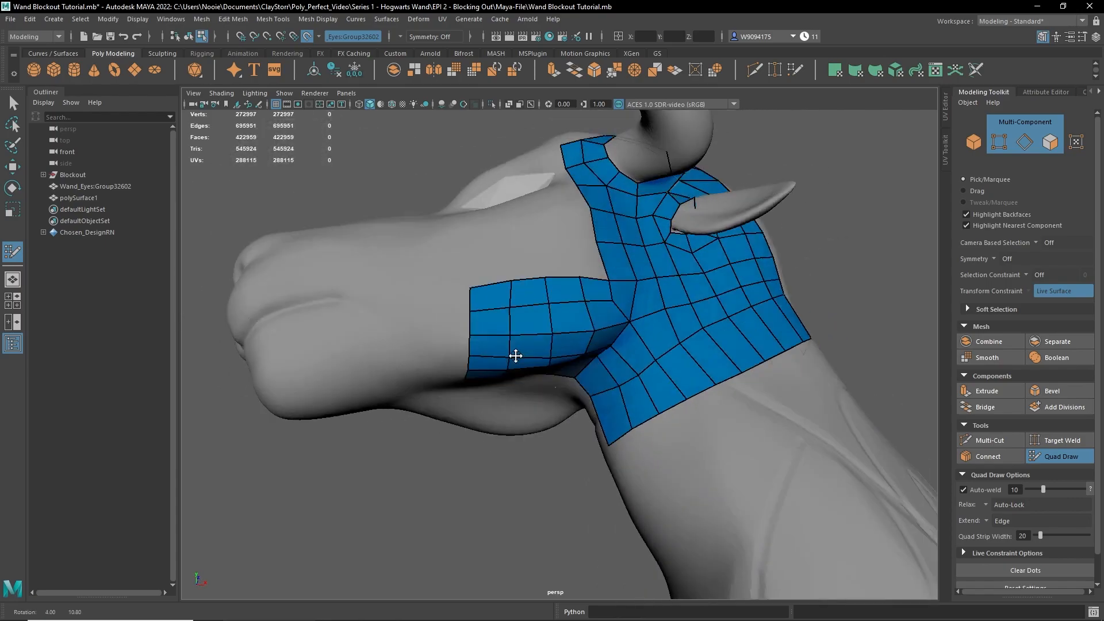
pyautogui.scroll(2, 438, 336)
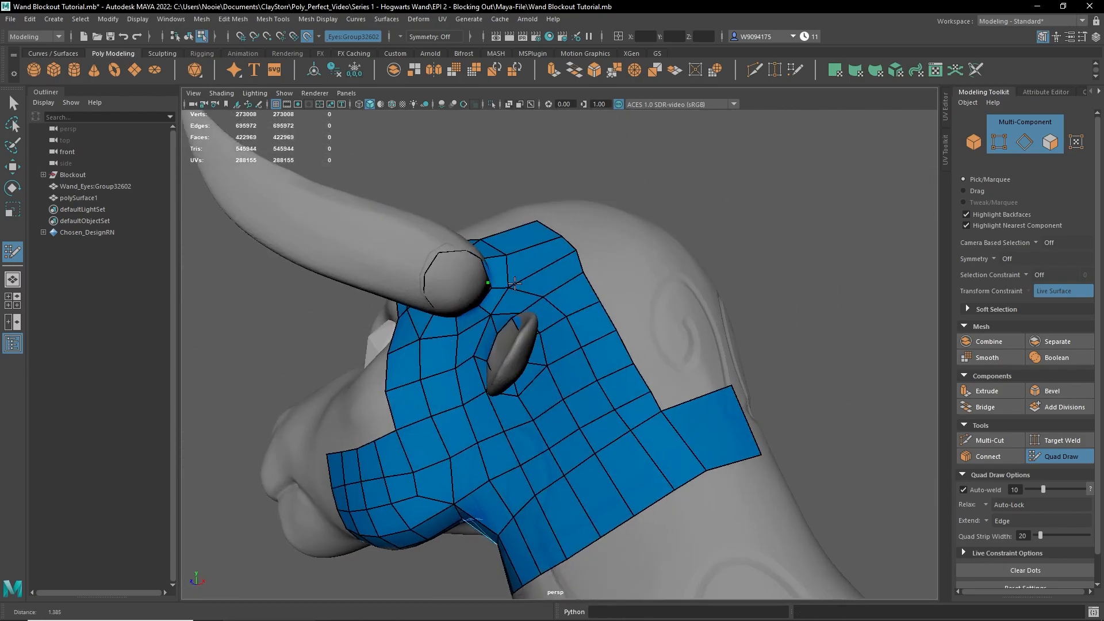
pyautogui.keyDown('alt'); pyautogui.moveTo(517, 317); pyautogui.dragTo(442, 286); pyautogui.keyUp('alt')
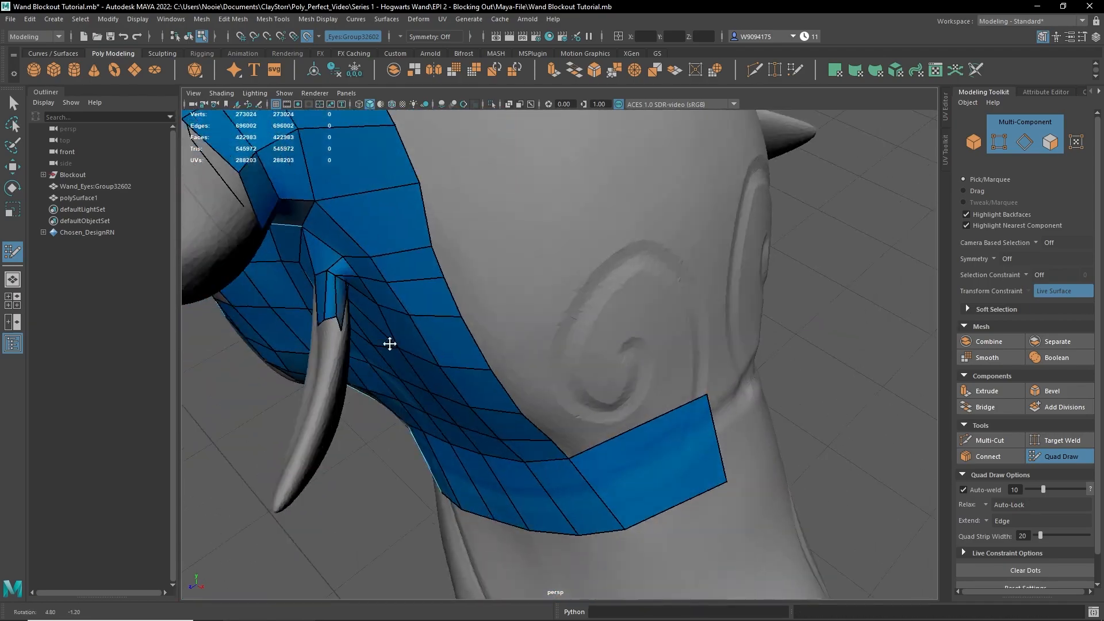
pyautogui.moveTo(624, 257); pyautogui.dragTo(620, 292, button='right')
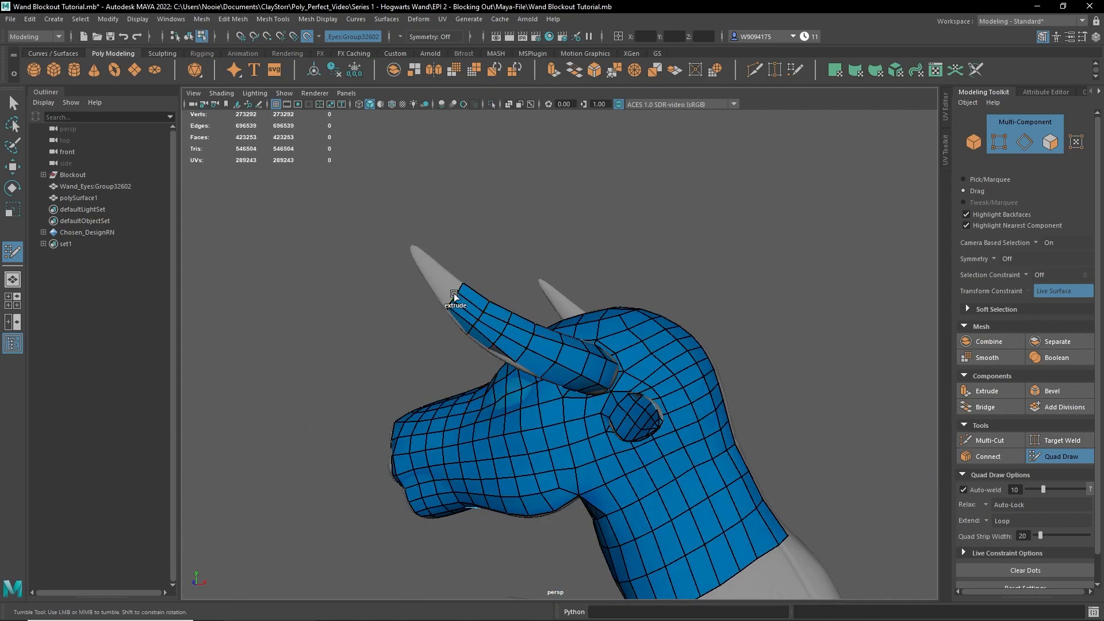
# Step: Scale in the open edge loop at the horn's end and close the horn tip at a single vertex
pyautogui.moveTo(727, 293); pyautogui.dragTo(711, 301, button='right')
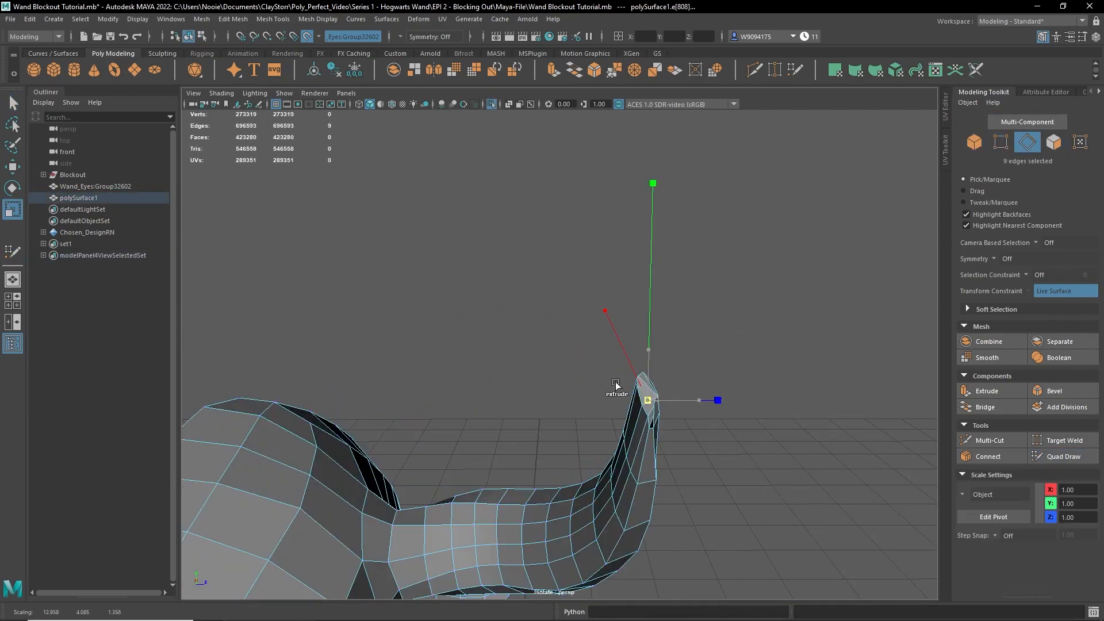
pyautogui.keyDown('alt'); pyautogui.moveTo(621, 387); pyautogui.dragTo(736, 370); pyautogui.keyUp('alt')
pyautogui.moveTo(672, 305); pyautogui.dragTo(653, 296, button='right')
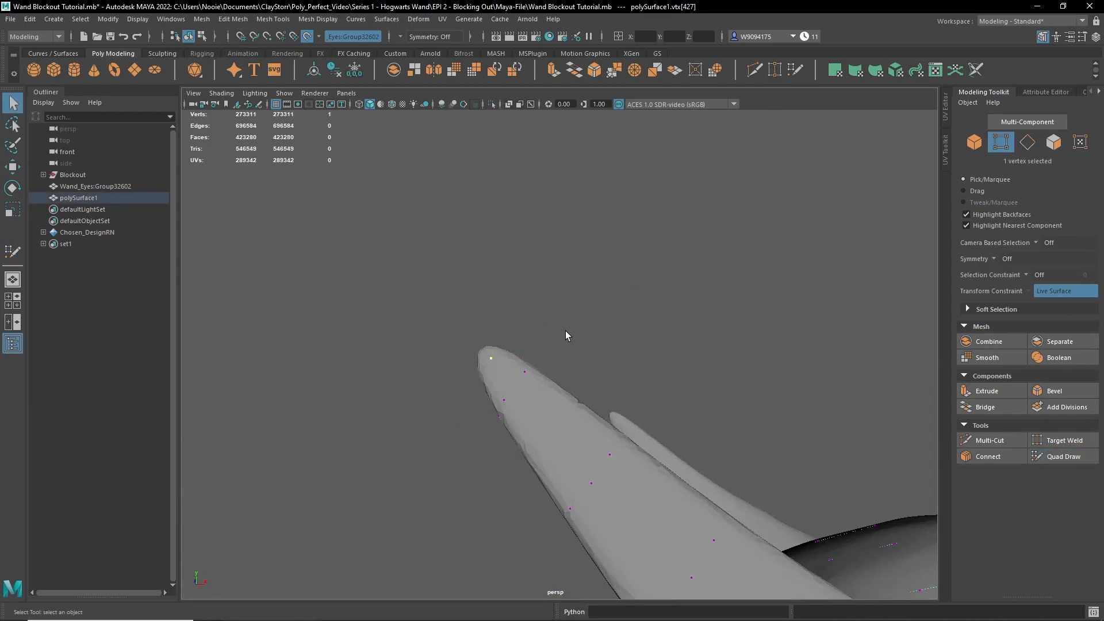
# Step: Extend the half-head retopology down the neck toward the chest with Quad Draw
pyautogui.keyDown('alt'); pyautogui.moveTo(591, 457); pyautogui.dragTo(506, 355); pyautogui.keyUp('alt')
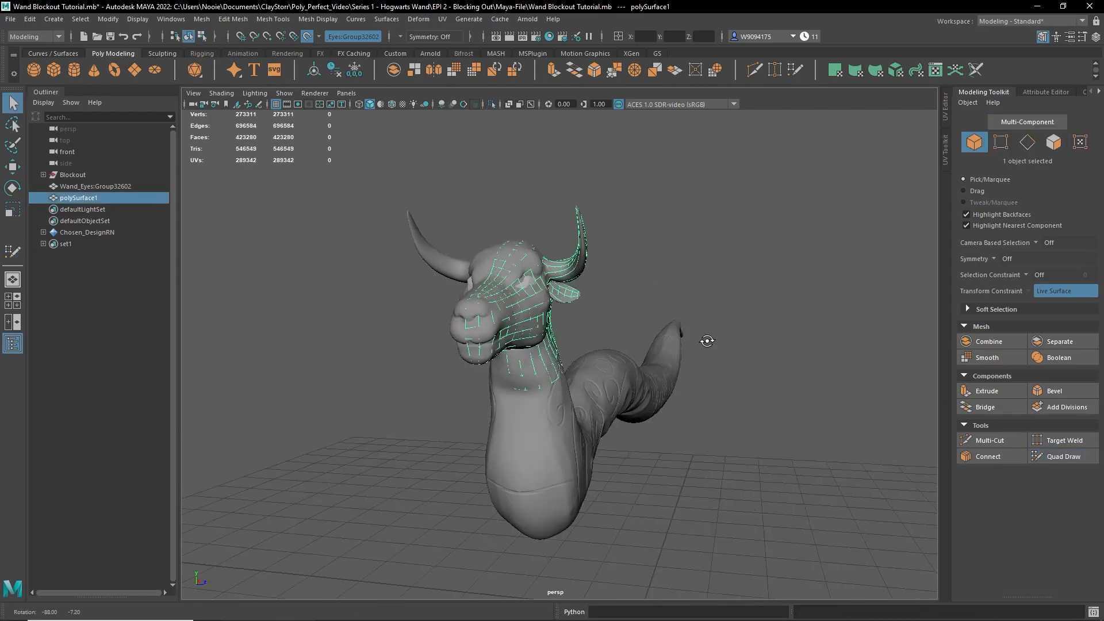
pyautogui.keyDown('alt'); pyautogui.moveTo(705, 338); pyautogui.dragTo(652, 385); pyautogui.keyUp('alt')
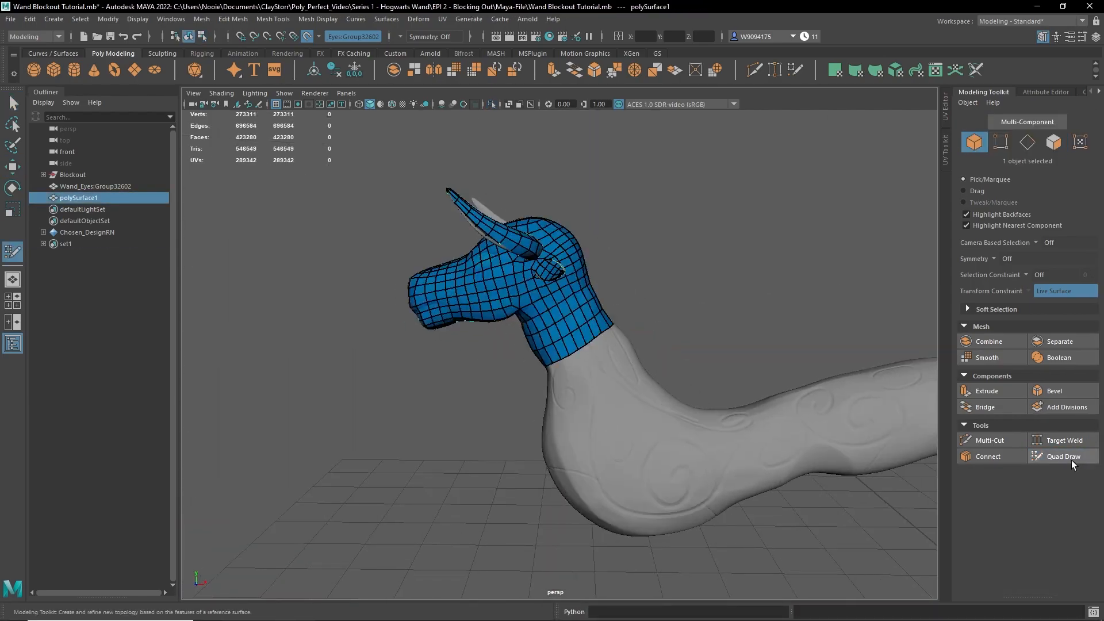
pyautogui.keyDown('alt'); pyautogui.moveTo(606, 419); pyautogui.dragTo(626, 374); pyautogui.keyUp('alt')
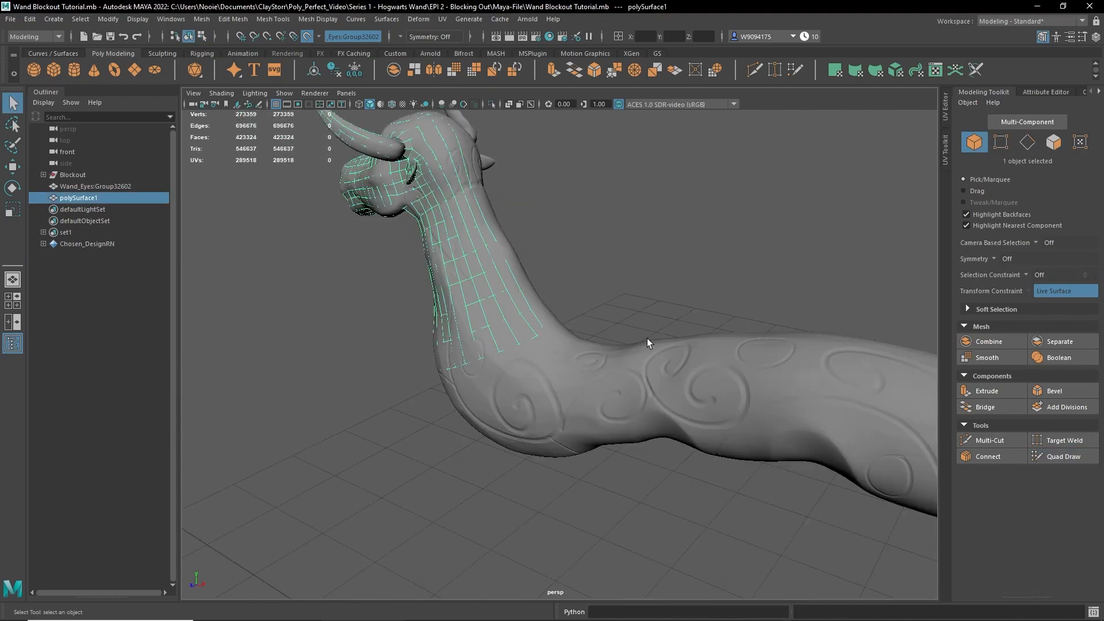
# Step: Flatten the half mesh's centre-line border edges and mirror the head and neck to the other side
pyautogui.keyDown('alt'); pyautogui.moveTo(593, 460); pyautogui.dragTo(530, 482); pyautogui.keyUp('alt')
pyautogui.click(528, 477)
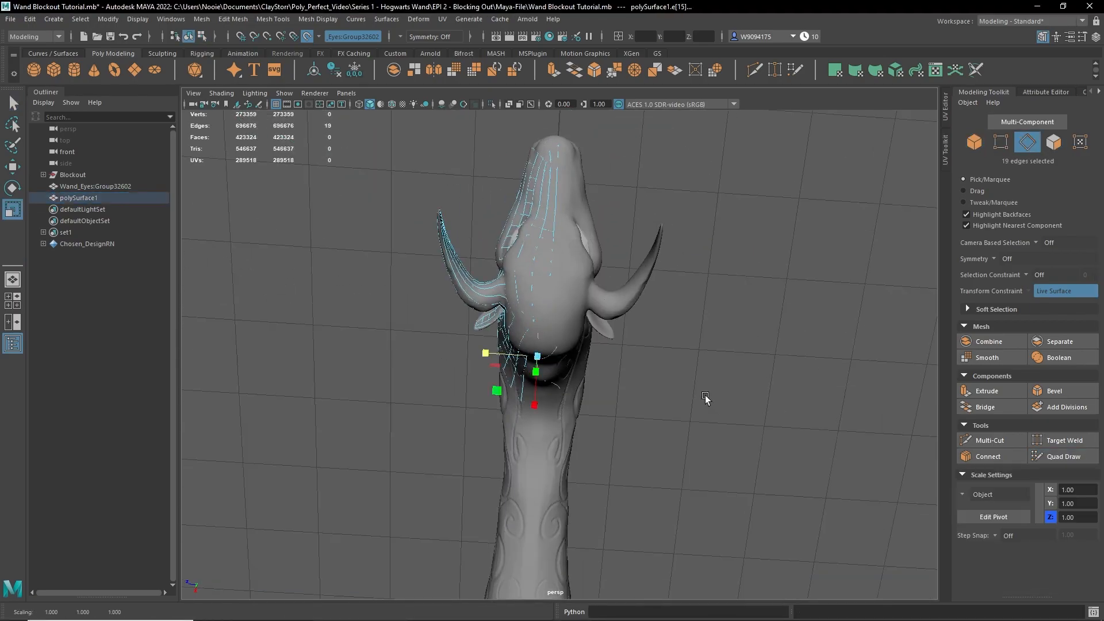
pyautogui.press('w')
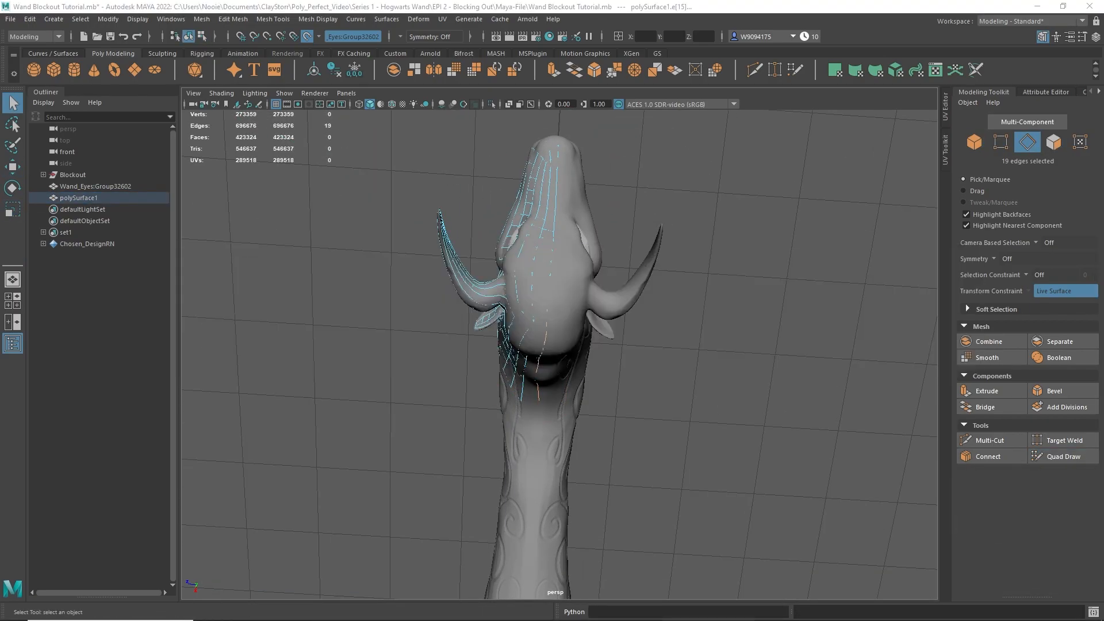
pyautogui.keyDown('alt'); pyautogui.moveTo(720, 407); pyautogui.dragTo(709, 339); pyautogui.keyUp('alt')
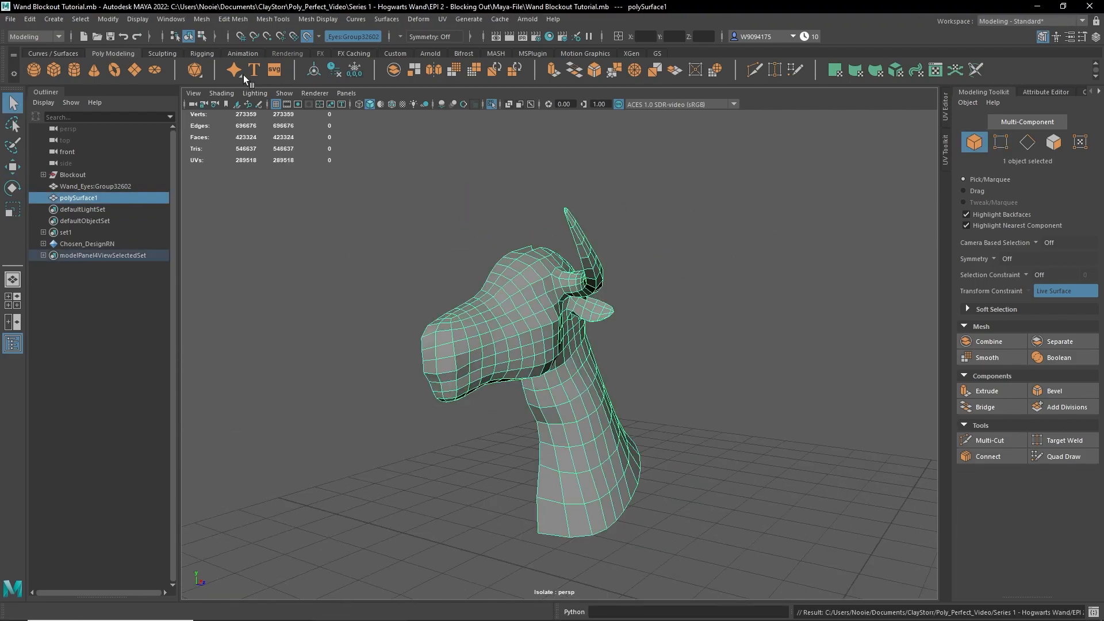
pyautogui.click(202, 19)
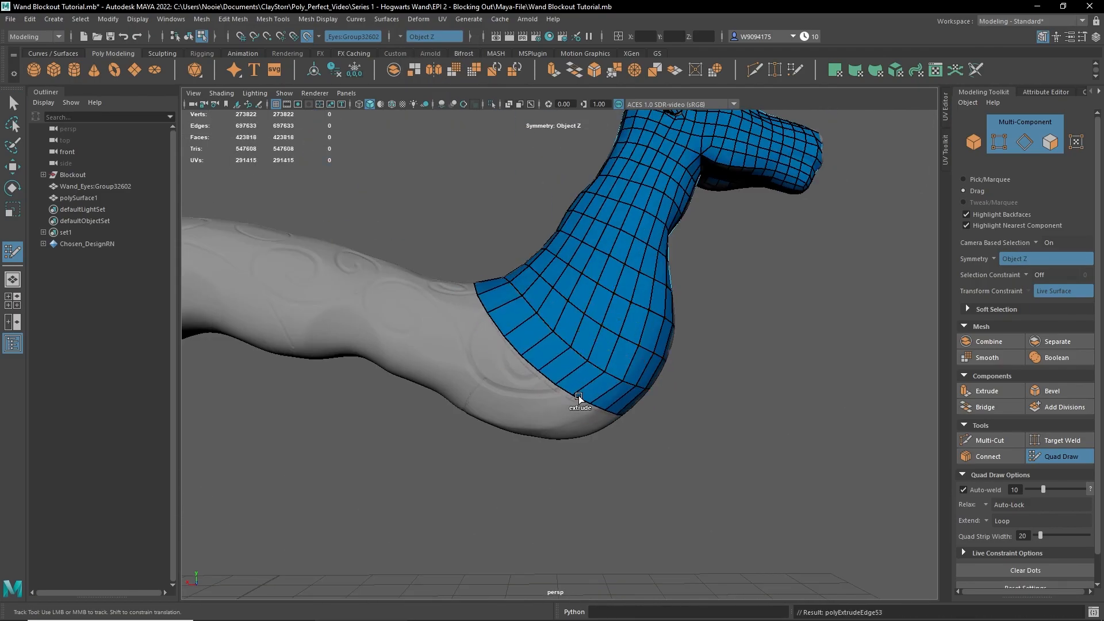
# Step: With Object Z symmetry, merge surplus vertices on the underside of the chest and relax the surrounding quads
pyautogui.keyDown('alt'); pyautogui.moveTo(488, 296); pyautogui.dragTo(535, 412); pyautogui.keyUp('alt')
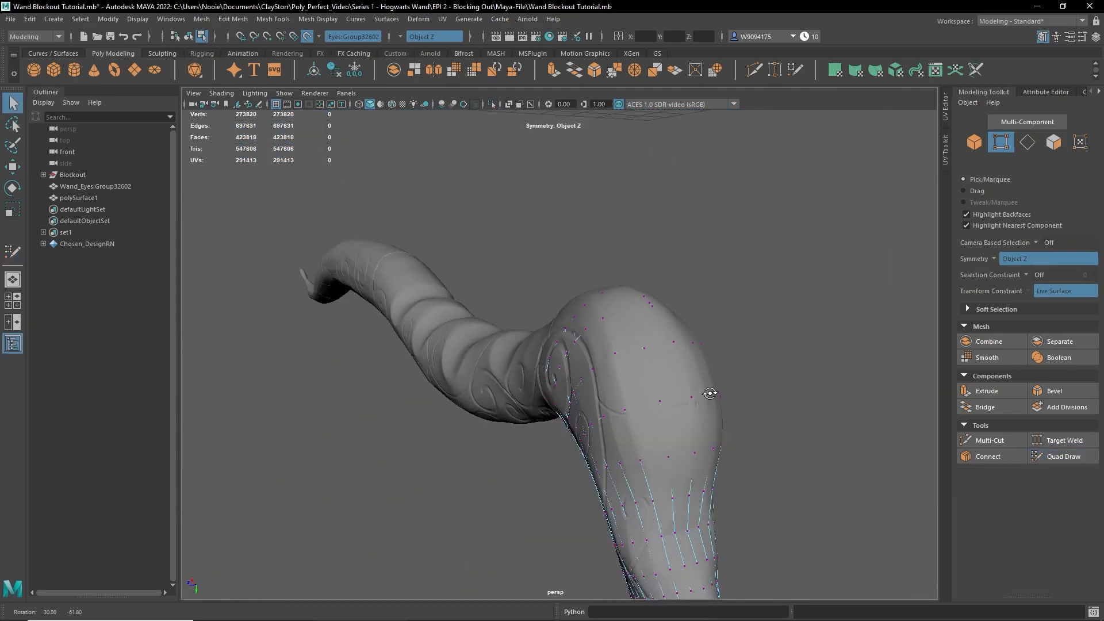
pyautogui.keyDown('alt'); pyautogui.moveTo(710, 391); pyautogui.dragTo(664, 322); pyautogui.keyUp('alt')
pyautogui.click(661, 318)
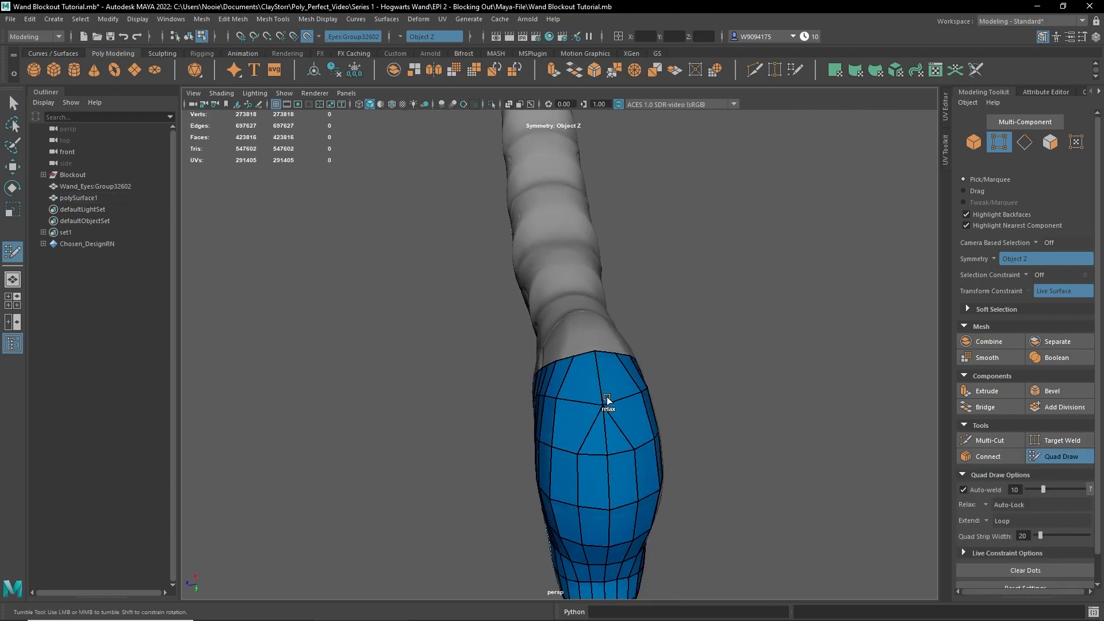
pyautogui.keyDown('alt'); pyautogui.moveTo(606, 399); pyautogui.dragTo(581, 486); pyautogui.keyUp('alt')
pyautogui.keyDown('alt'); pyautogui.moveTo(718, 484); pyautogui.dragTo(572, 362); pyautogui.keyUp('alt')
# Step: Extrude the open border of the retopology mesh loop by loop from the chest over the wavy front part of the body
pyautogui.keyDown('ctrl'); pyautogui.click(564, 387); pyautogui.keyUp('ctrl')
pyautogui.moveTo(572, 363); pyautogui.dragTo(572, 362)
pyautogui.moveTo(506, 329); pyautogui.dragTo(480, 326)
pyautogui.keyDown('alt'); pyautogui.moveTo(481, 326); pyautogui.dragTo(581, 402); pyautogui.keyUp('alt')
pyautogui.moveTo(577, 287); pyautogui.dragTo(611, 283)
pyautogui.keyDown('alt'); pyautogui.moveTo(756, 282); pyautogui.dragTo(560, 290, button='middle'); pyautogui.keyUp('alt')
pyautogui.moveTo(560, 291); pyautogui.dragTo(583, 290)
pyautogui.moveTo(584, 290); pyautogui.dragTo(606, 289)
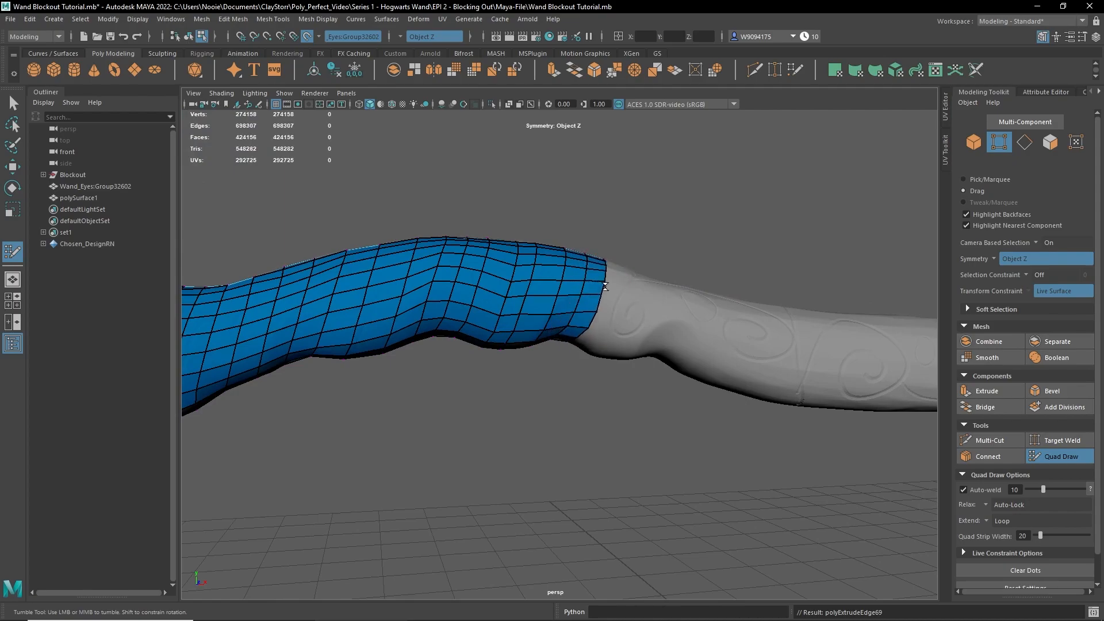
# Step: Continue extruding edge loops past the last body bump onto the straighter carved section
pyautogui.keyDown('alt'); pyautogui.moveTo(641, 323); pyautogui.dragTo(587, 449); pyautogui.keyUp('alt')
pyautogui.moveTo(505, 306); pyautogui.dragTo(529, 301)
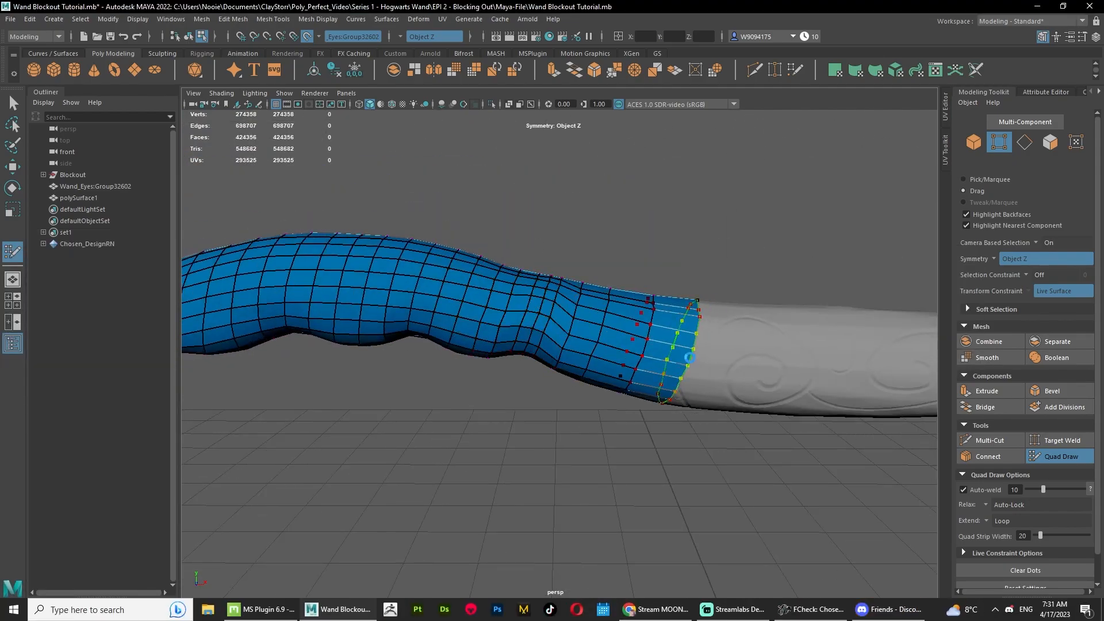
pyautogui.keyDown('alt'); pyautogui.moveTo(690, 360); pyautogui.dragTo(535, 361, button='middle'); pyautogui.keyUp('alt')
pyautogui.moveTo(655, 362); pyautogui.dragTo(729, 365)
pyautogui.keyDown('alt'); pyautogui.moveTo(730, 365); pyautogui.dragTo(483, 340, button='middle'); pyautogui.keyUp('alt')
pyautogui.moveTo(493, 337); pyautogui.dragTo(559, 333)
# Step: Extrude the retopology mesh's open border loop by loop along the carved section and onto the base of the tail
pyautogui.scroll(-3, 560, 333)
pyautogui.keyDown('alt'); pyautogui.moveTo(560, 333); pyautogui.dragTo(743, 378, button='middle'); pyautogui.keyUp('alt')
pyautogui.moveTo(799, 362); pyautogui.dragTo(834, 359)
pyautogui.keyDown('alt'); pyautogui.moveTo(743, 356); pyautogui.dragTo(471, 296, button='middle'); pyautogui.keyUp('alt')
pyautogui.keyDown('alt'); pyautogui.moveTo(471, 296); pyautogui.dragTo(495, 291); pyautogui.keyUp('alt')
pyautogui.press('q')
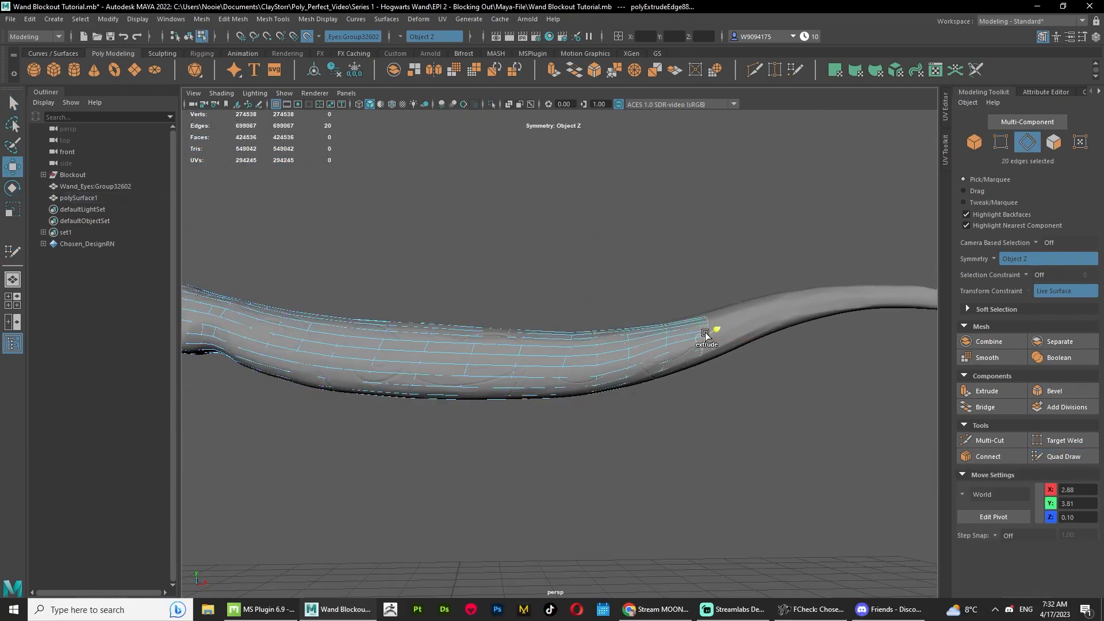
pyautogui.keyDown('shift'); pyautogui.moveTo(705, 334); pyautogui.dragTo(765, 311); pyautogui.keyUp('shift')
pyautogui.keyDown('alt'); pyautogui.moveTo(765, 312); pyautogui.dragTo(587, 340, button='middle'); pyautogui.keyUp('alt')
# Step: Resume Quad Draw, clean up the newest quads and extend the border loops further up the curved tail
pyautogui.press('y')
pyautogui.keyDown('alt'); pyautogui.moveTo(631, 394); pyautogui.dragTo(601, 242); pyautogui.keyUp('alt')
pyautogui.keyDown('alt'); pyautogui.moveTo(515, 403); pyautogui.dragTo(587, 364); pyautogui.keyUp('alt')
pyautogui.keyDown('alt'); pyautogui.moveTo(587, 364); pyautogui.dragTo(466, 360, button='middle'); pyautogui.keyUp('alt')
pyautogui.scroll(4, 466, 360)
pyautogui.keyDown('ctrl'); pyautogui.keyDown('shift'); pyautogui.click(465, 361); pyautogui.keyUp('shift'); pyautogui.keyUp('ctrl')
pyautogui.keyDown('ctrl'); pyautogui.keyDown('shift'); pyautogui.click(351, 352); pyautogui.keyUp('shift'); pyautogui.keyUp('ctrl')
pyautogui.keyDown('alt'); pyautogui.moveTo(410, 392); pyautogui.dragTo(361, 396); pyautogui.keyUp('alt')
pyautogui.keyDown('ctrl'); pyautogui.keyDown('shift'); pyautogui.click(370, 311); pyautogui.keyUp('shift'); pyautogui.keyUp('ctrl')
pyautogui.keyDown('alt'); pyautogui.moveTo(515, 393); pyautogui.dragTo(522, 374); pyautogui.keyUp('alt')
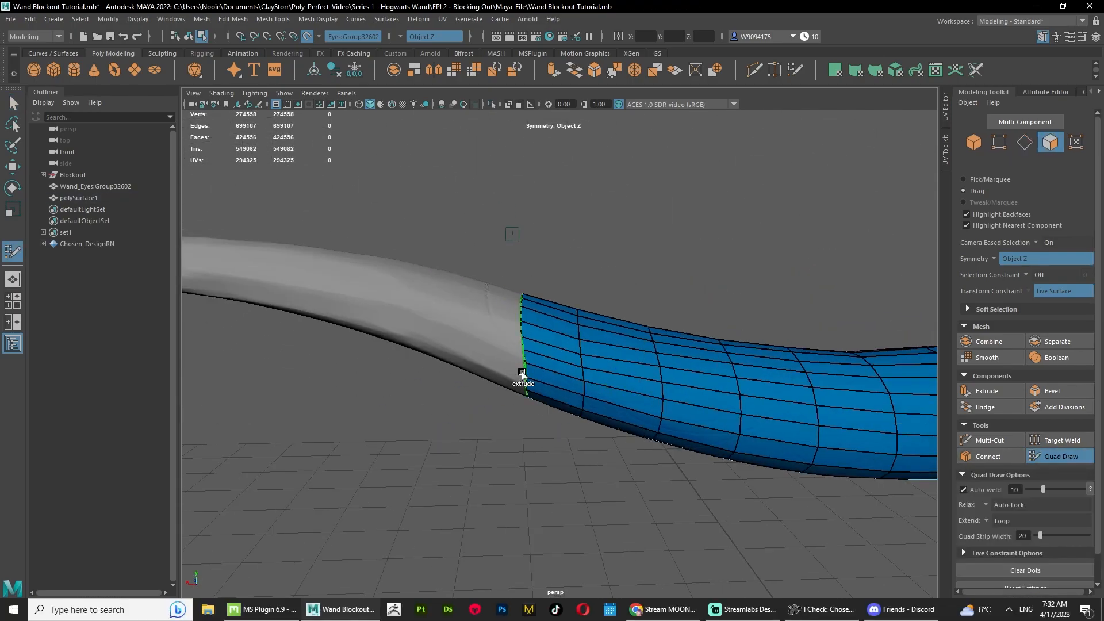
pyautogui.keyDown('alt'); pyautogui.moveTo(587, 406); pyautogui.dragTo(598, 288); pyautogui.keyUp('alt')
pyautogui.moveTo(598, 288); pyautogui.dragTo(656, 276)
# Step: Isolate the low-poly mesh and merge surplus vertices around the narrowing tail to reduce its lengthwise columns
pyautogui.moveTo(552, 247)
pyautogui.keyDown('alt'); pyautogui.mouseDown()
pyautogui.moveTo(705, 305)
pyautogui.moveTo(662, 299)
pyautogui.mouseUp(); pyautogui.keyUp('alt')
pyautogui.press('q')
pyautogui.hotkey('ctrl', '1')
pyautogui.press('F9')
pyautogui.click(492, 277)
pyautogui.press('w')
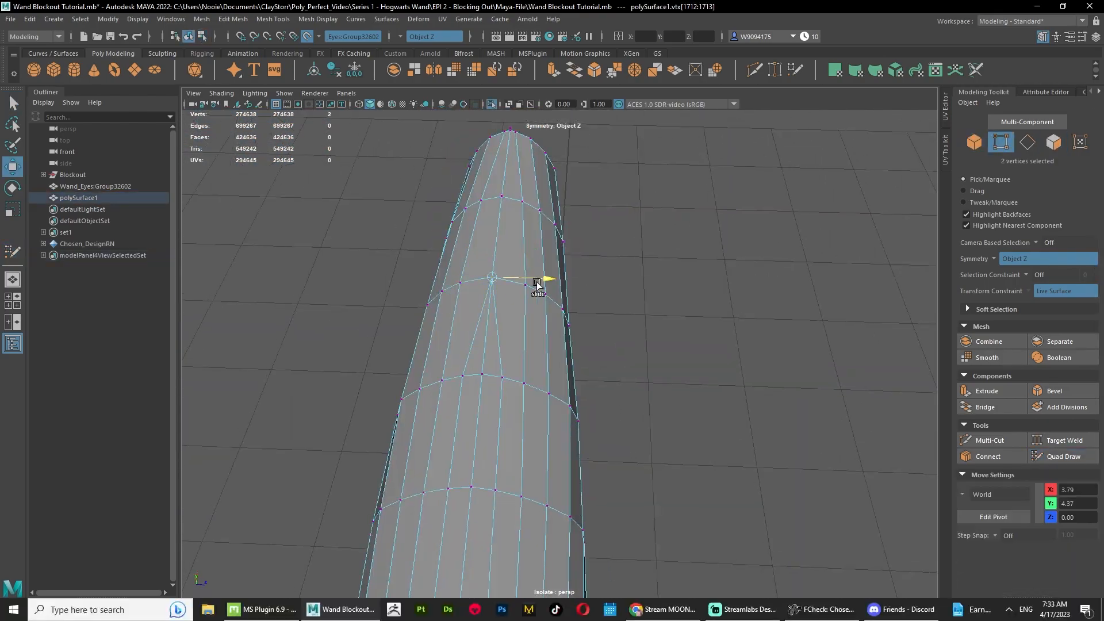
pyautogui.keyDown('alt'); pyautogui.moveTo(564, 283); pyautogui.dragTo(575, 251); pyautogui.keyUp('alt')
pyautogui.keyDown('shift'); pyautogui.moveTo(575, 251); pyautogui.dragTo(574, 198, button='right'); pyautogui.keyUp('shift')
pyautogui.keyDown('alt'); pyautogui.moveTo(575, 198); pyautogui.dragTo(526, 291); pyautogui.keyUp('alt')
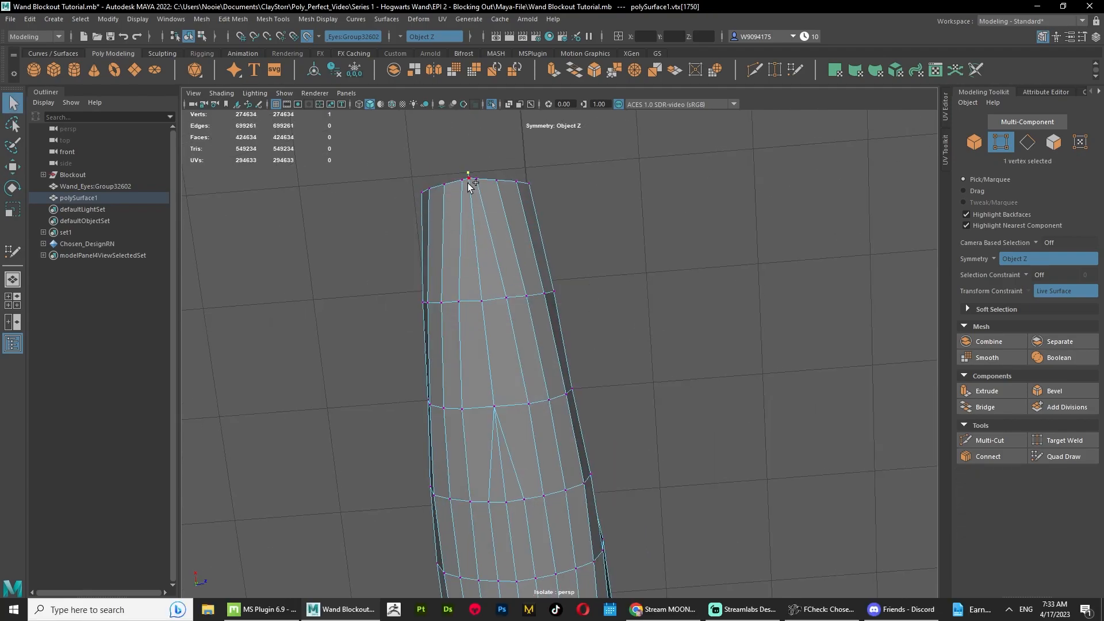
pyautogui.keyDown('shift'); pyautogui.click(468, 183); pyautogui.keyUp('shift')
pyautogui.keyDown('shift'); pyautogui.moveTo(468, 187); pyautogui.dragTo(468, 141, button='right'); pyautogui.keyUp('shift')
pyautogui.moveTo(469, 165)
pyautogui.keyDown('alt'); pyautogui.mouseDown()
pyautogui.moveTo(520, 242)
pyautogui.moveTo(654, 266)
pyautogui.mouseUp(); pyautogui.keyUp('alt')
# Step: Exit isolation, resume Quad Draw and extrude the border loops along the thin end of the tail towards its tip
pyautogui.press('w')
pyautogui.press('F8')
pyautogui.press('y')
pyautogui.hotkey('ctrl', '1')
pyautogui.moveTo(346, 229)
pyautogui.keyDown('alt'); pyautogui.mouseDown()
pyautogui.moveTo(599, 288)
pyautogui.moveTo(505, 345)
pyautogui.moveTo(564, 289)
pyautogui.moveTo(671, 351)
pyautogui.moveTo(778, 378)
pyautogui.moveTo(636, 385)
pyautogui.moveTo(650, 397)
pyautogui.moveTo(667, 314)
pyautogui.mouseUp(); pyautogui.keyUp('alt')
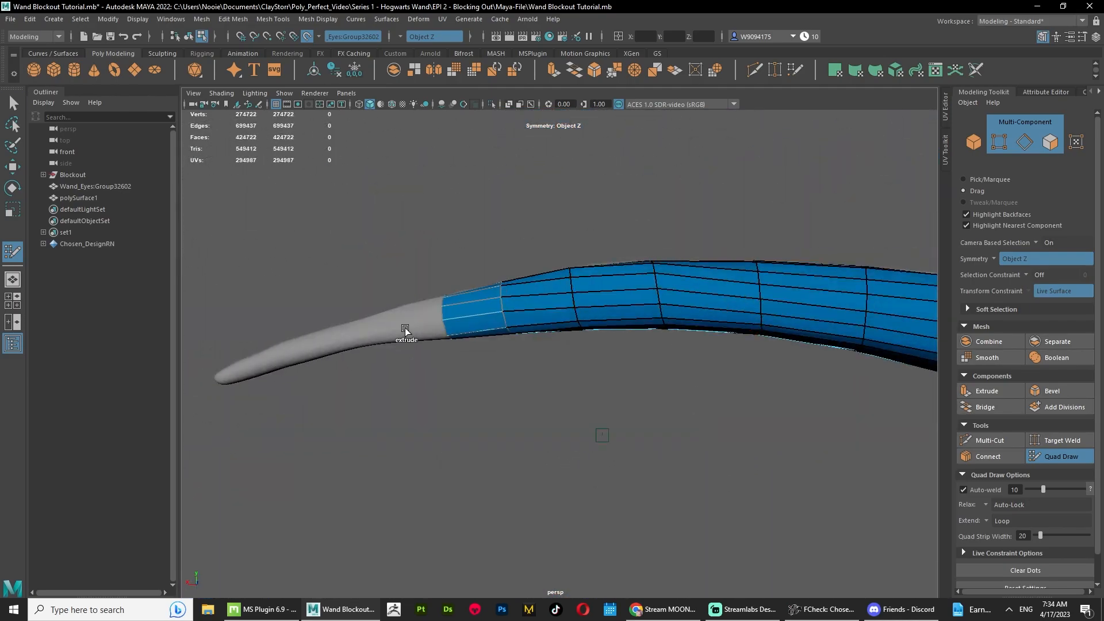
pyautogui.moveTo(443, 326); pyautogui.dragTo(384, 340)
pyautogui.keyDown('alt'); pyautogui.moveTo(384, 339); pyautogui.dragTo(576, 406); pyautogui.keyUp('alt')
pyautogui.keyDown('alt'); pyautogui.moveTo(694, 496); pyautogui.dragTo(629, 274); pyautogui.keyUp('alt')
pyautogui.press('Tab')
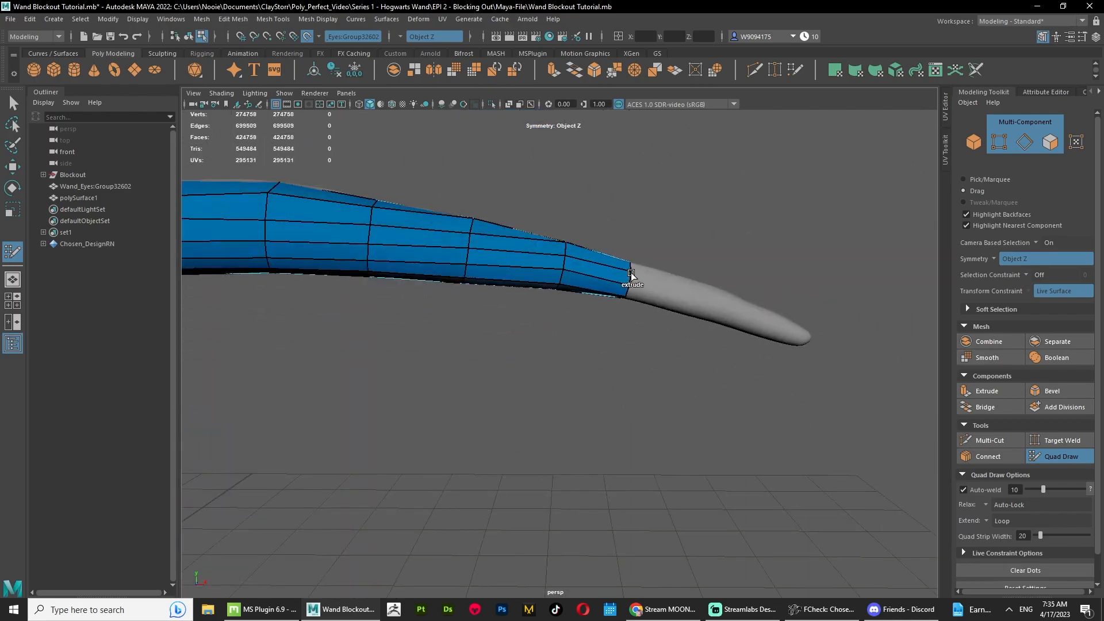
# Step: Merge the vertices of the last border loop into a single point at the tail tip and isolate the mesh
pyautogui.press('q')
pyautogui.keyDown('alt'); pyautogui.moveTo(792, 332); pyautogui.dragTo(600, 310, button='middle'); pyautogui.keyUp('alt')
pyautogui.moveTo(693, 242)
pyautogui.mouseDown()
pyautogui.moveTo(607, 358)
pyautogui.moveTo(572, 359)
pyautogui.mouseUp()
pyautogui.keyDown('shift'); pyautogui.moveTo(609, 314); pyautogui.dragTo(609, 270, button='right'); pyautogui.keyUp('shift')
pyautogui.press('w')
pyautogui.hotkey('ctrl', '1')
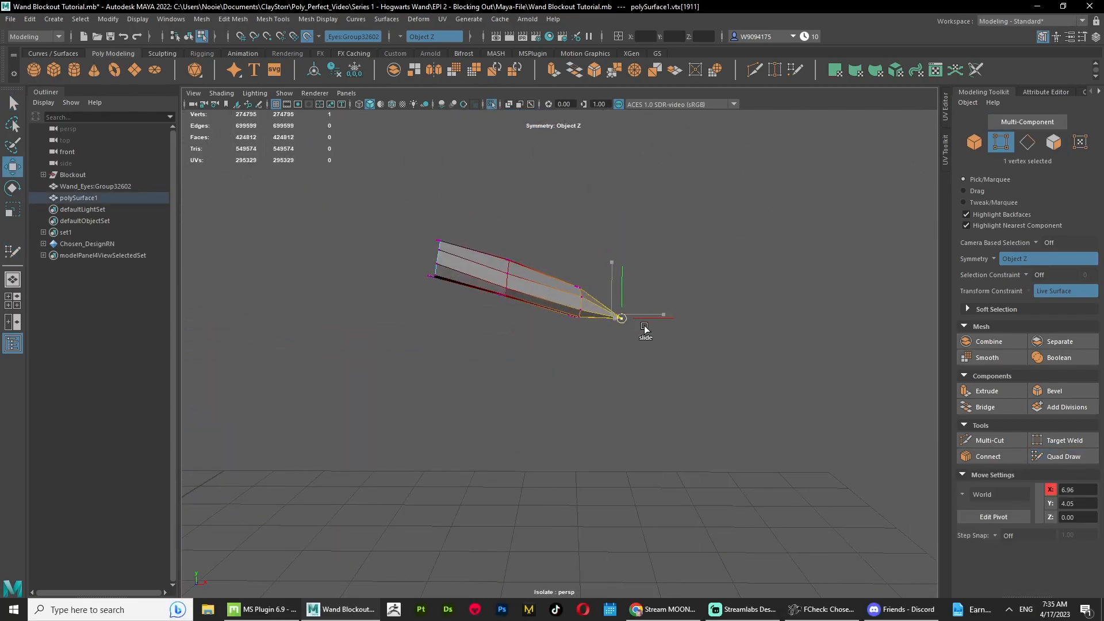
# Step: Finish Quad Draw on the tail tip, return the low-poly mesh to object mode and view the whole wand
pyautogui.hotkey('ctrl', '1')
pyautogui.press('y')
pyautogui.keyDown('alt'); pyautogui.moveTo(575, 306); pyautogui.dragTo(550, 352); pyautogui.keyUp('alt')
pyautogui.press('q')
pyautogui.moveTo(631, 222); pyautogui.dragTo(661, 196, button='right')
pyautogui.hotkey('ctrl', '1')
pyautogui.moveTo(631, 222)
pyautogui.keyDown('alt'); pyautogui.mouseDown()
pyautogui.moveTo(616, 372)
pyautogui.moveTo(739, 339)
pyautogui.mouseUp(); pyautogui.keyUp('alt')
pyautogui.scroll(-5, 739, 339)
pyautogui.click(728, 279)
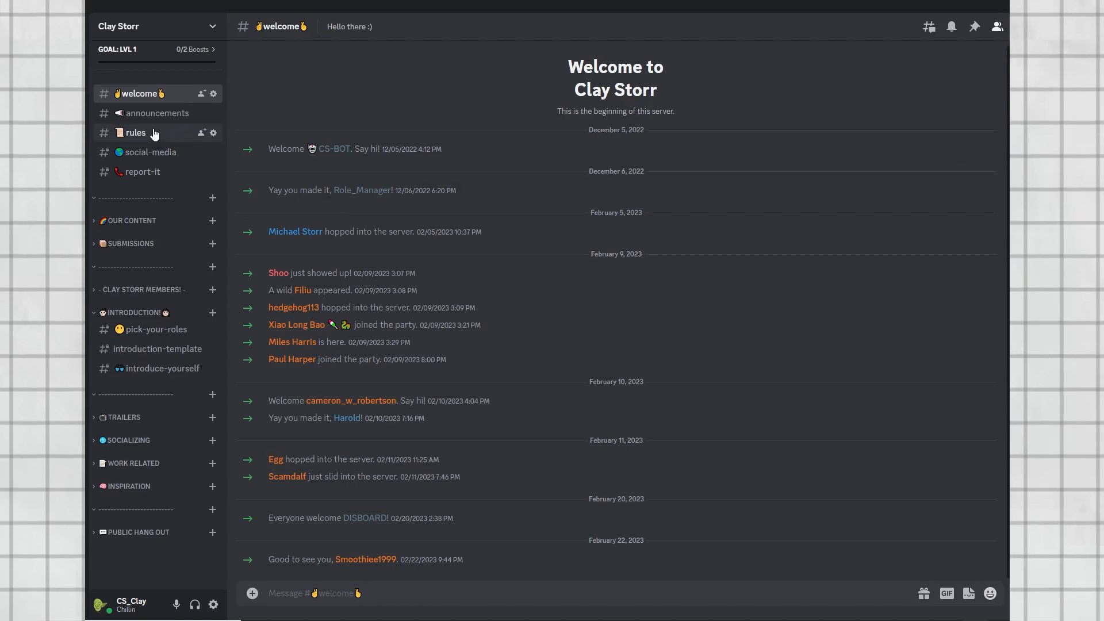
# Step: Switch to the Clay Storr server in Discord and read through the rules and pick-your-roles channels
pyautogui.click(136, 133)
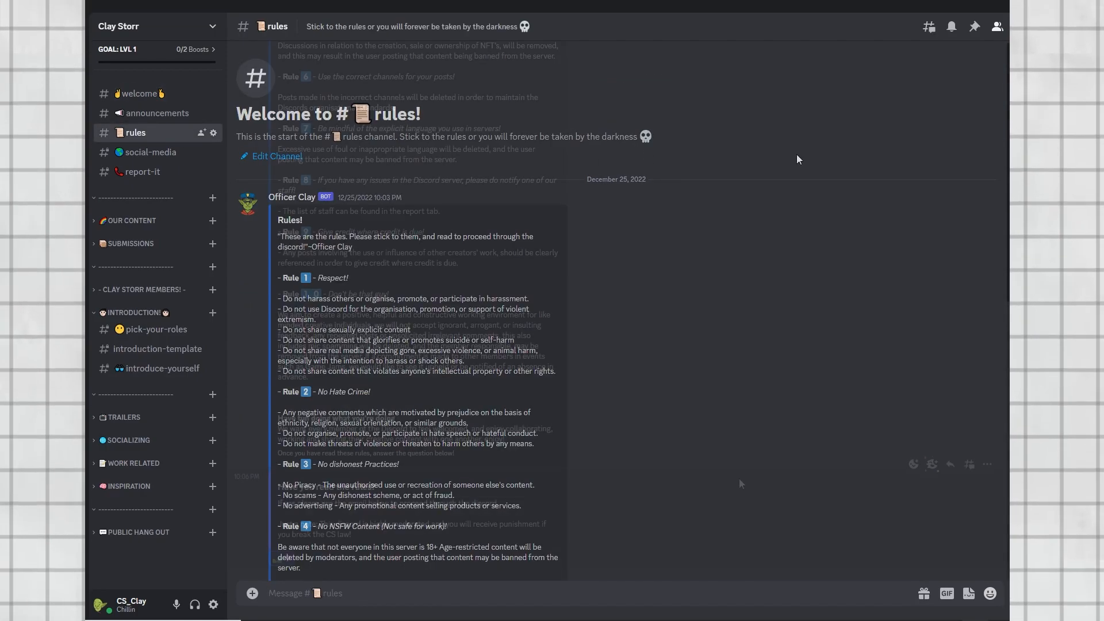
pyautogui.scroll(-10, 378, 517)
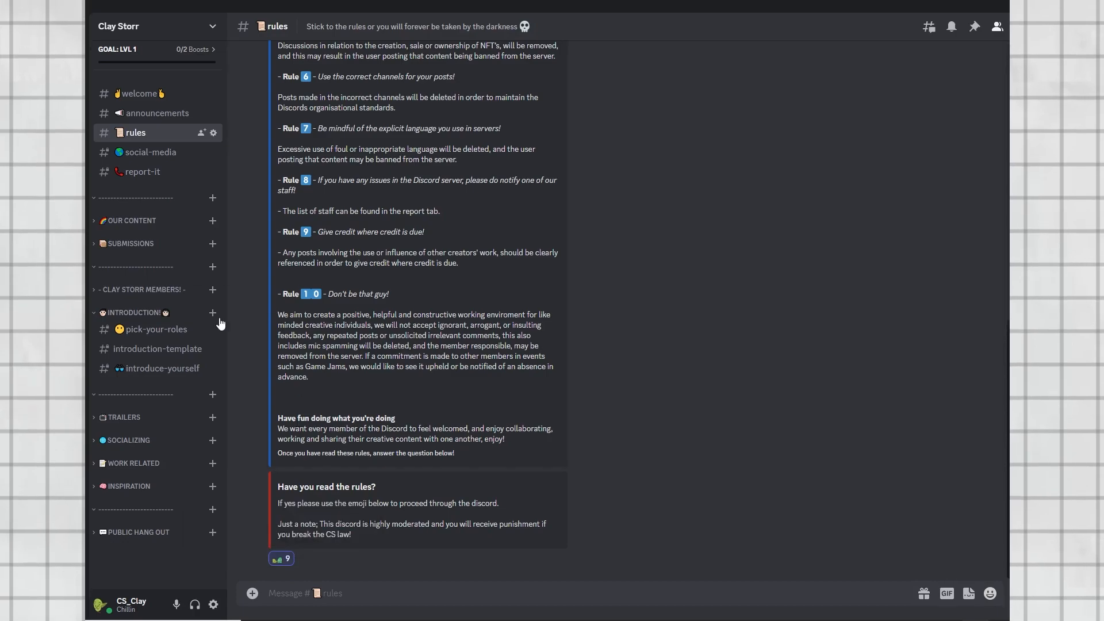
pyautogui.click(165, 331)
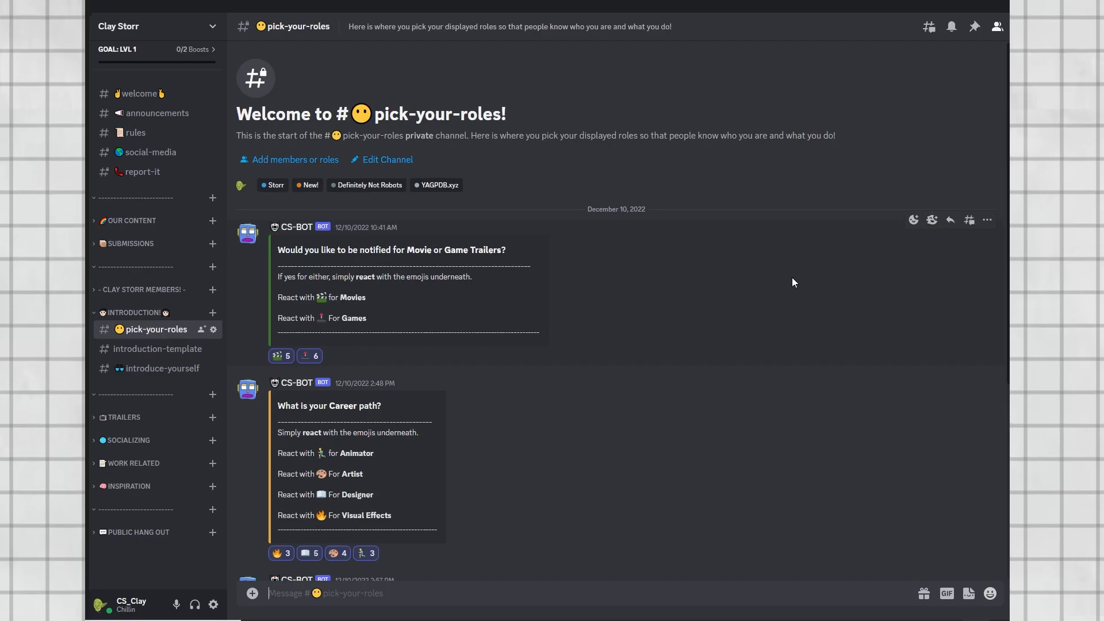
pyautogui.moveTo(1008, 270); pyautogui.dragTo(995, 480)
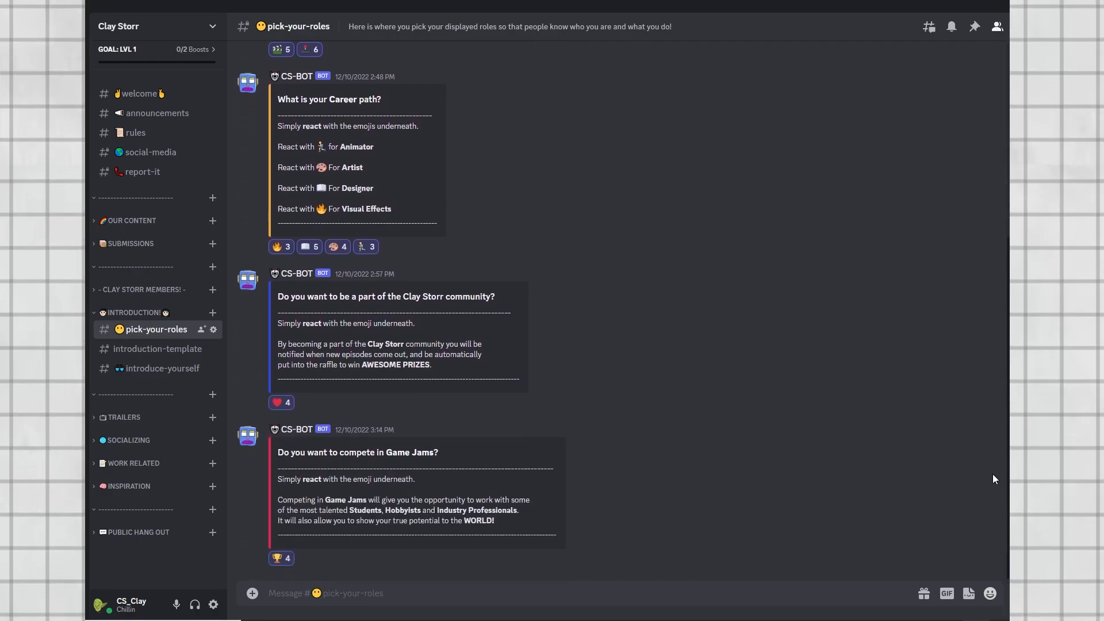